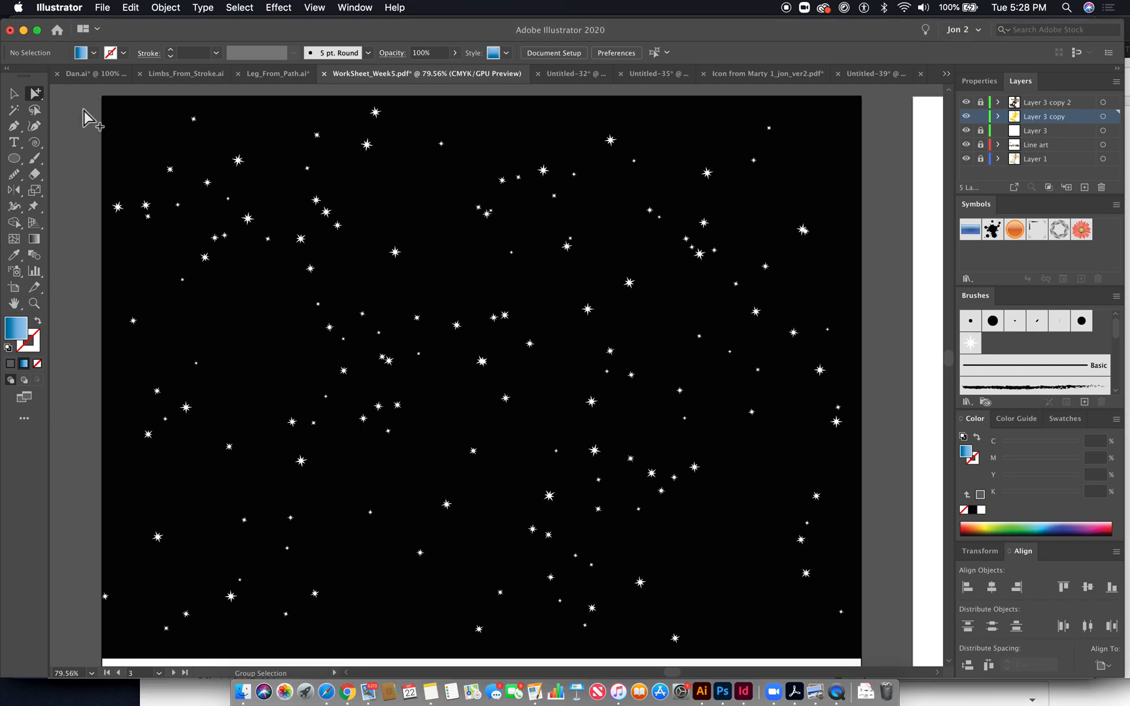
# - Create a new print document from the Letter preset in landscape orientation
pyautogui.click(106, 8)
pyautogui.click(115, 24)
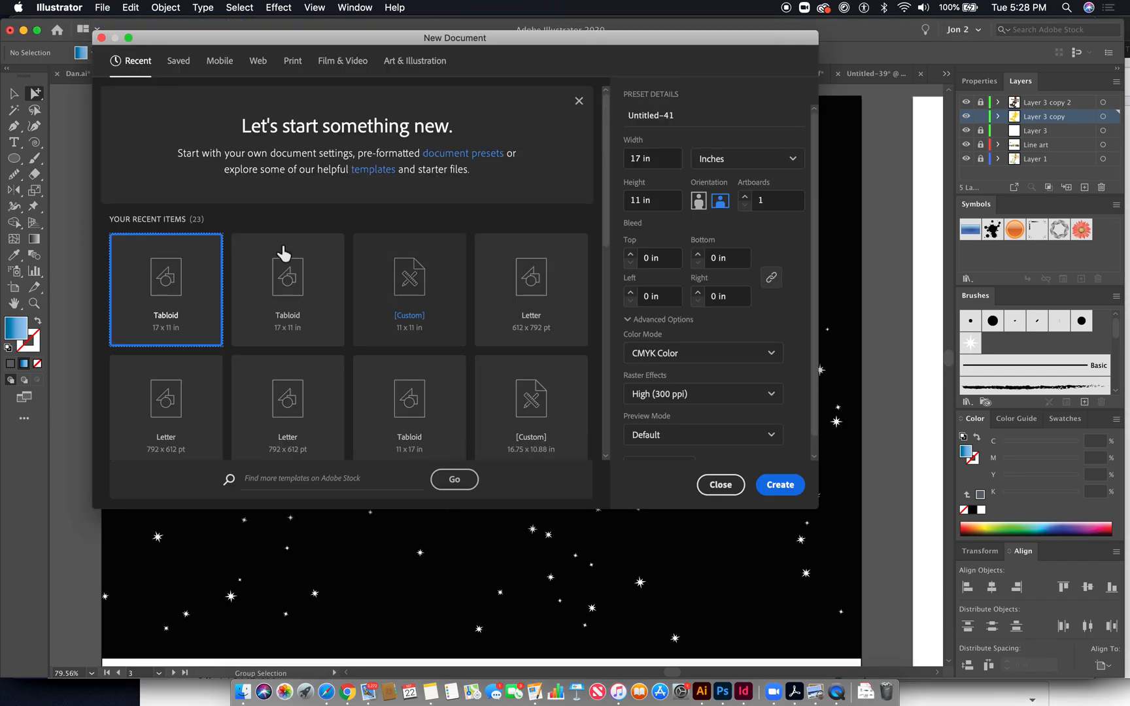
pyautogui.click(293, 61)
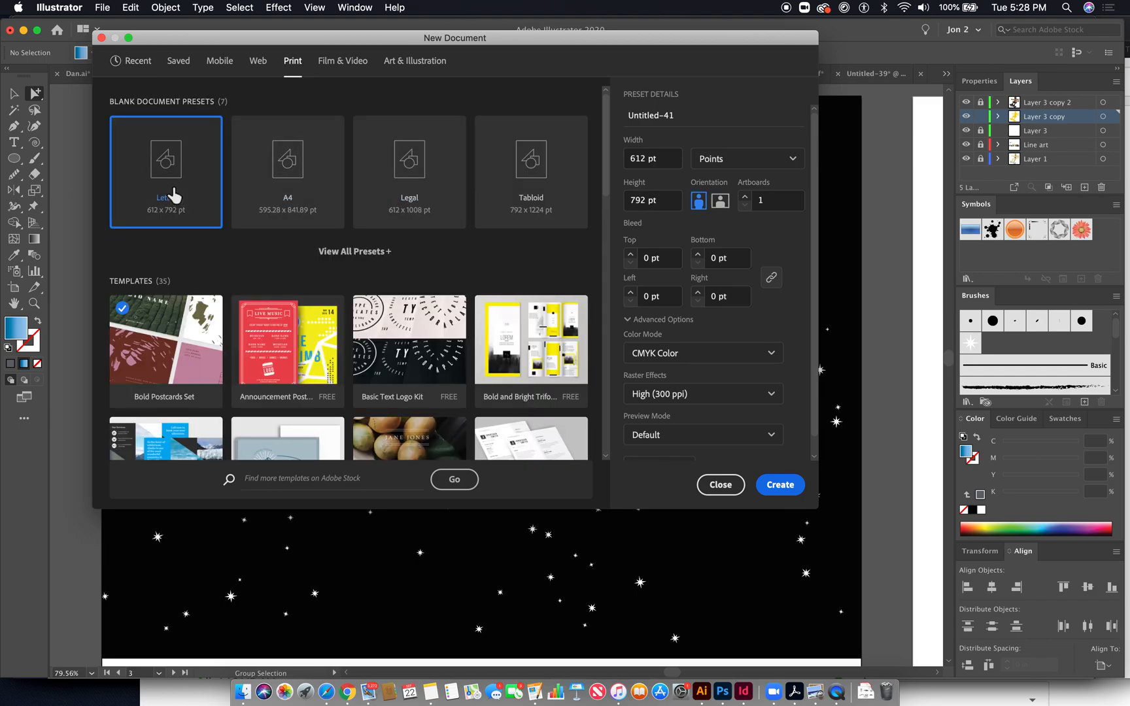
pyautogui.click(782, 491)
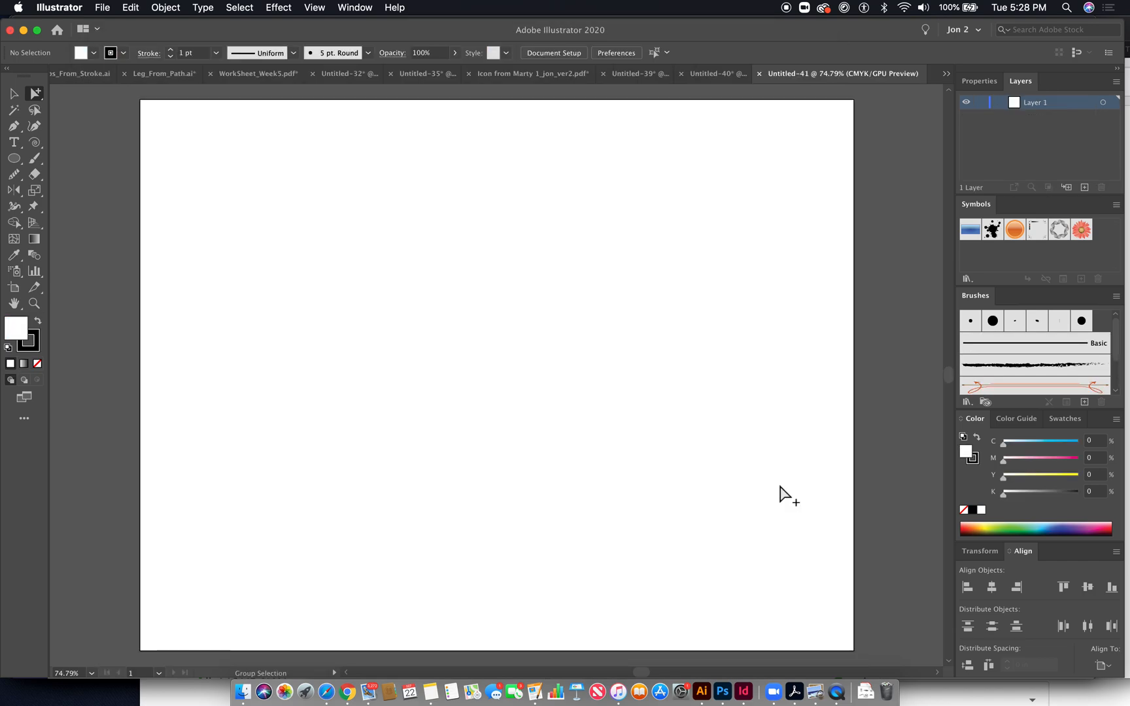
# - Set up the Rectangle tool with a black fill and no stroke
pyautogui.click(17, 158)
pyautogui.click(19, 163)
pyautogui.click(83, 156)
pyautogui.click(37, 321)
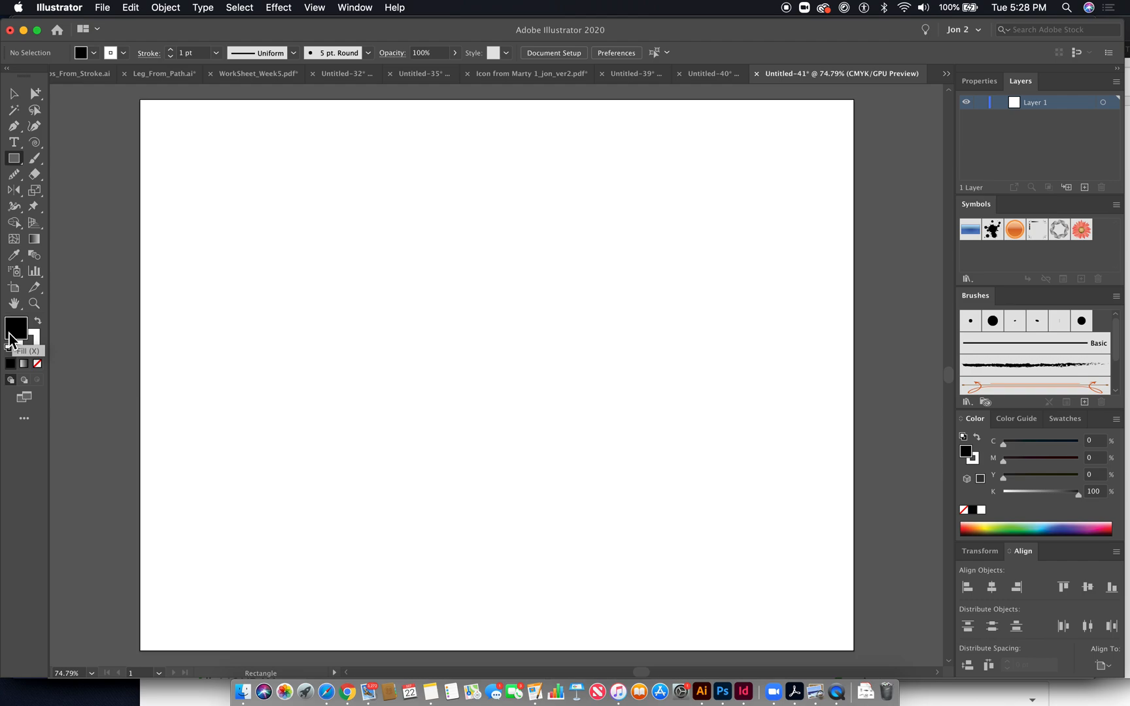
pyautogui.click(34, 353)
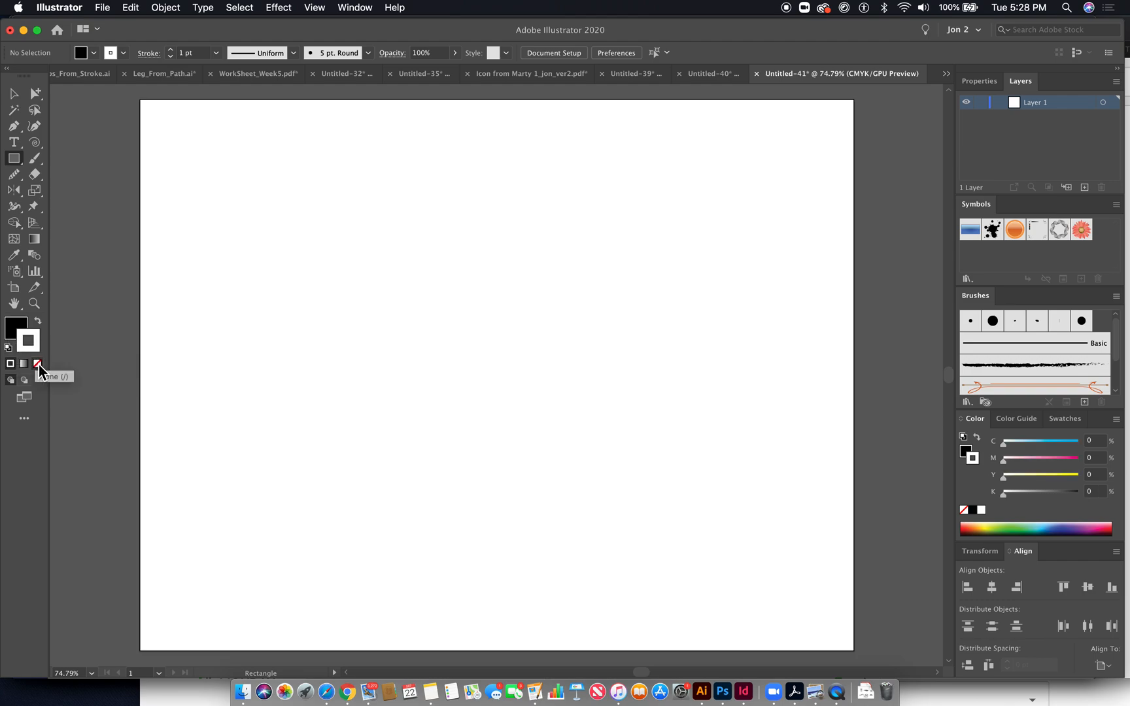
pyautogui.click(38, 364)
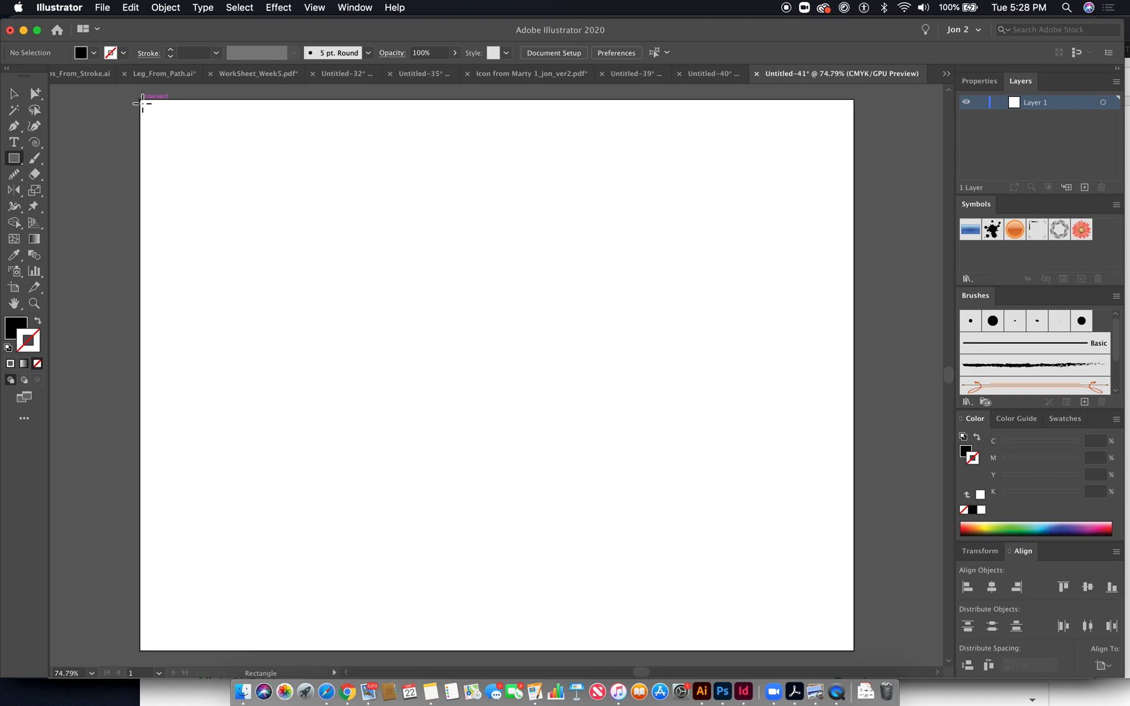
# - Create an 11 in by 8.5 in rectangle from the artboard's upper-left corner and delete it again
pyautogui.click(142, 103)
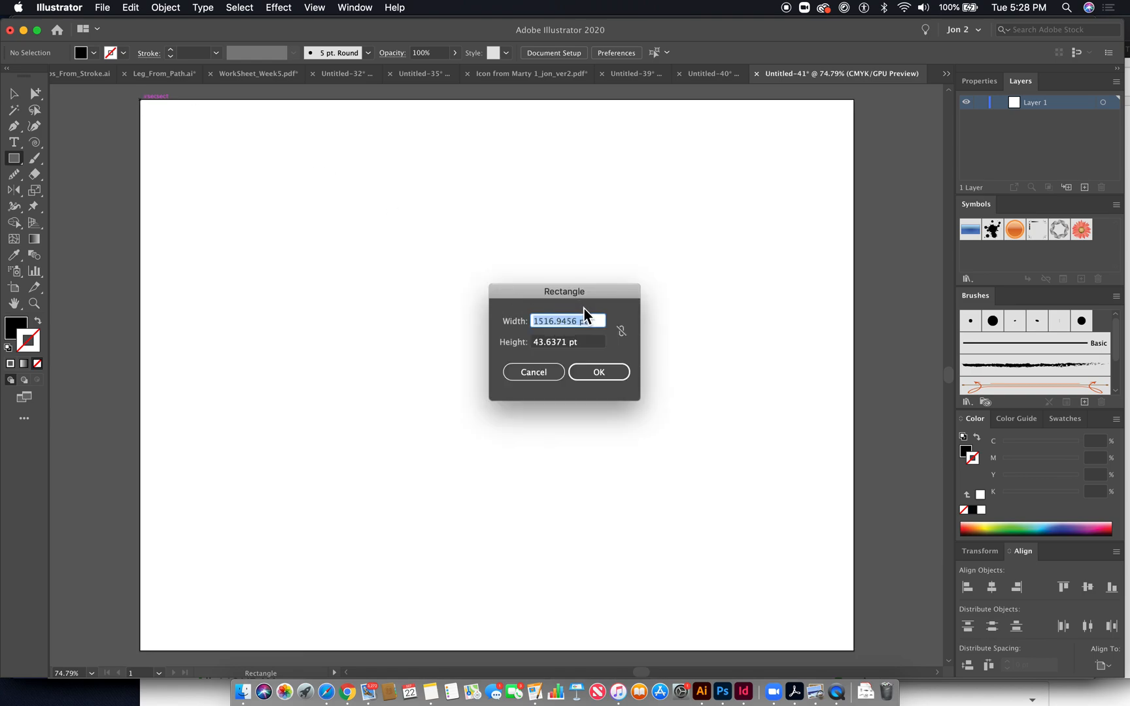
pyautogui.write('11in')
pyautogui.press('Tab')
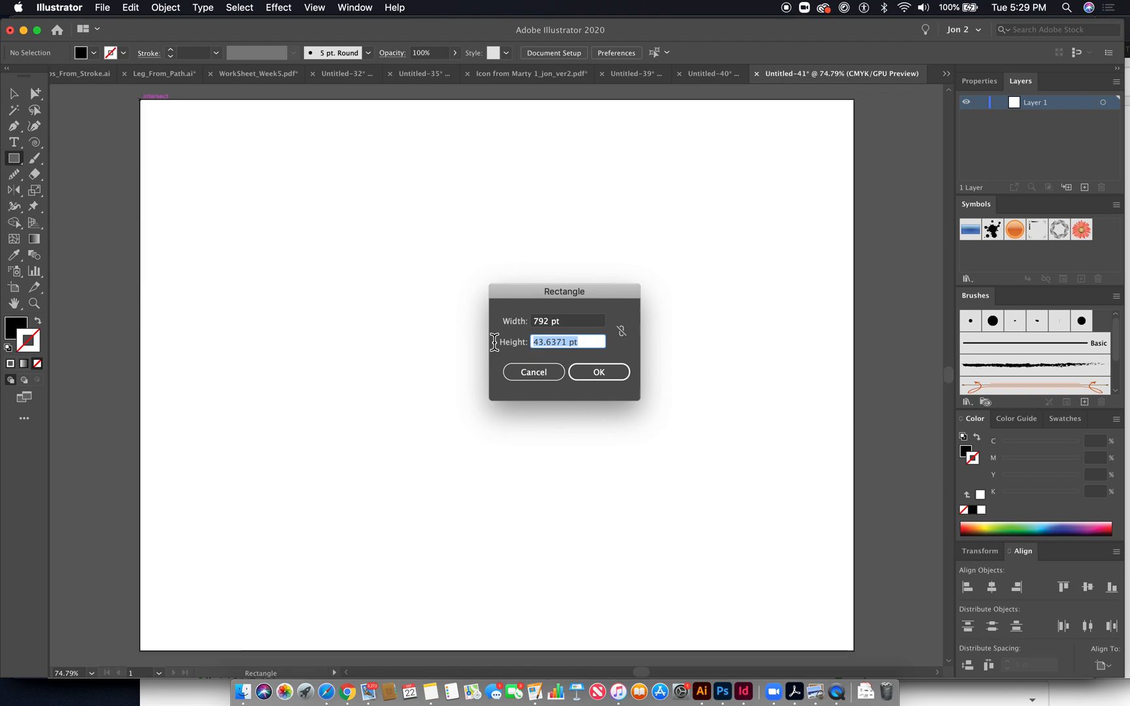
pyautogui.write('8.5in')
pyautogui.click(594, 377)
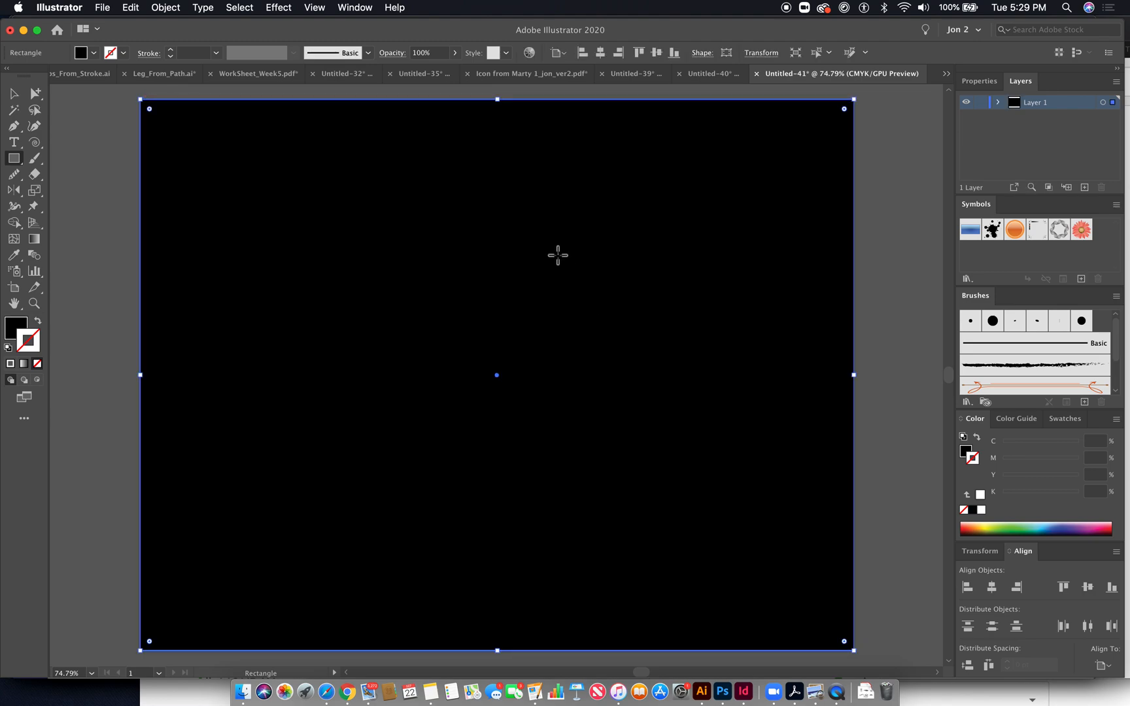
pyautogui.click(36, 93)
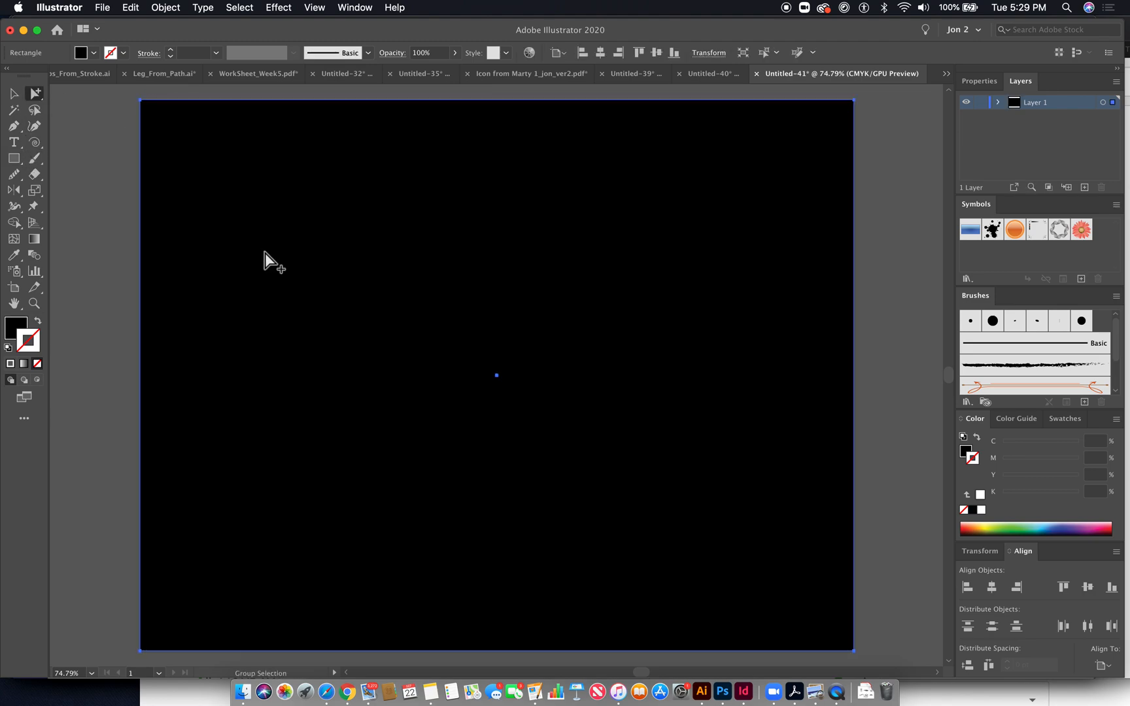
pyautogui.press('Delete')
# - Draw a black rectangle covering the whole artboard and lock it as the background
pyautogui.click(13, 158)
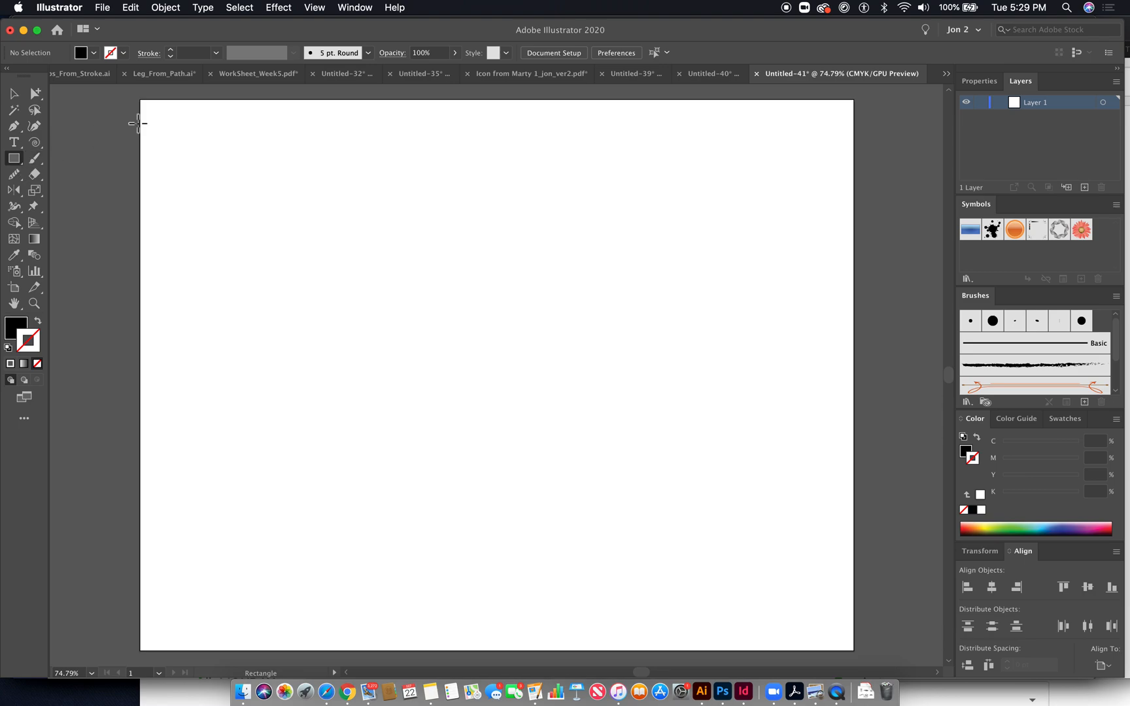
pyautogui.moveTo(140, 100)
pyautogui.mouseDown()
pyautogui.moveTo(323, 297)
pyautogui.moveTo(789, 551)
pyautogui.moveTo(870, 651)
pyautogui.moveTo(858, 653)
pyautogui.mouseUp()
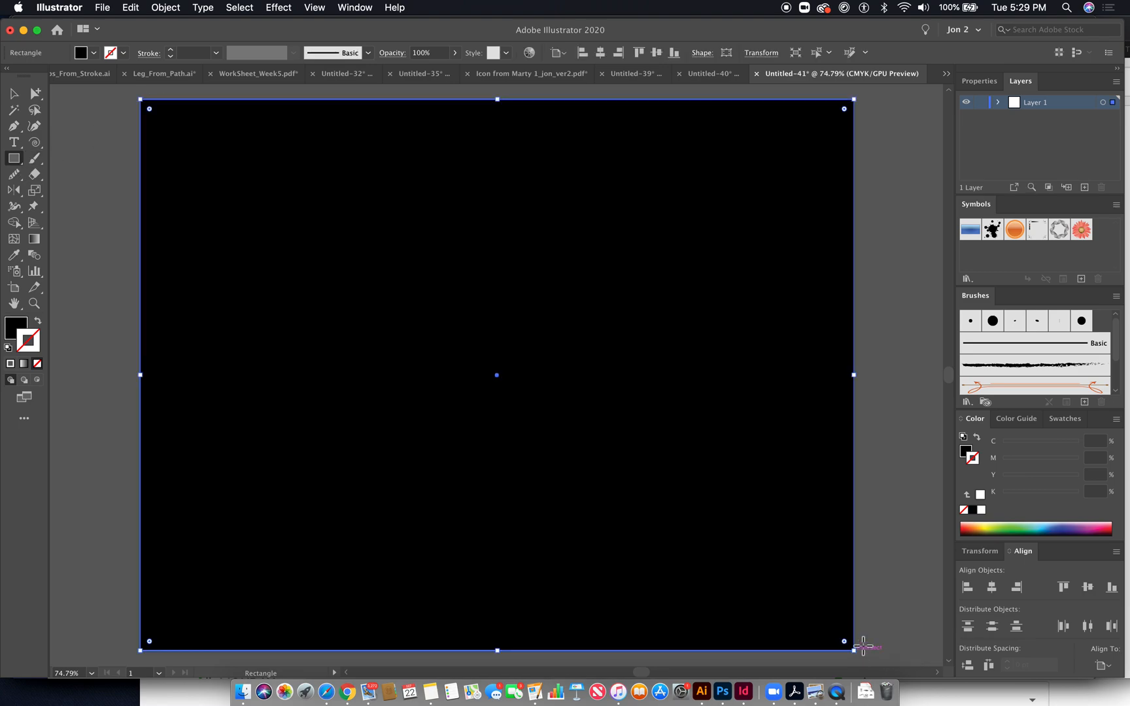
pyautogui.click(36, 98)
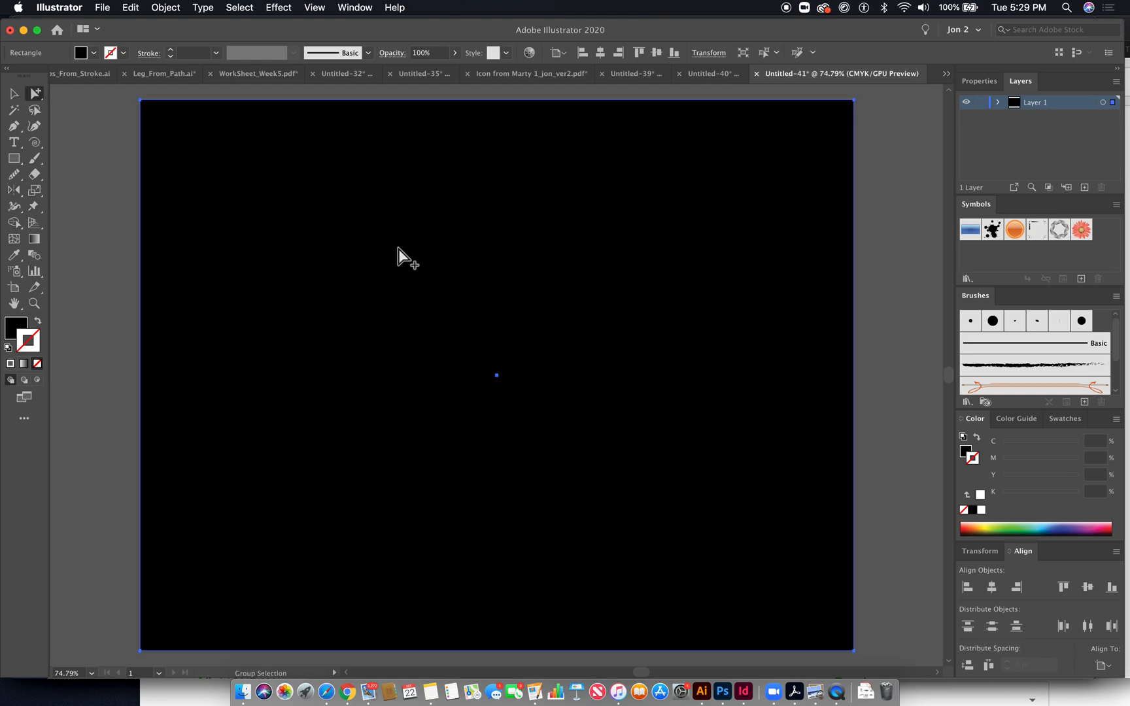
pyautogui.click(434, 292)
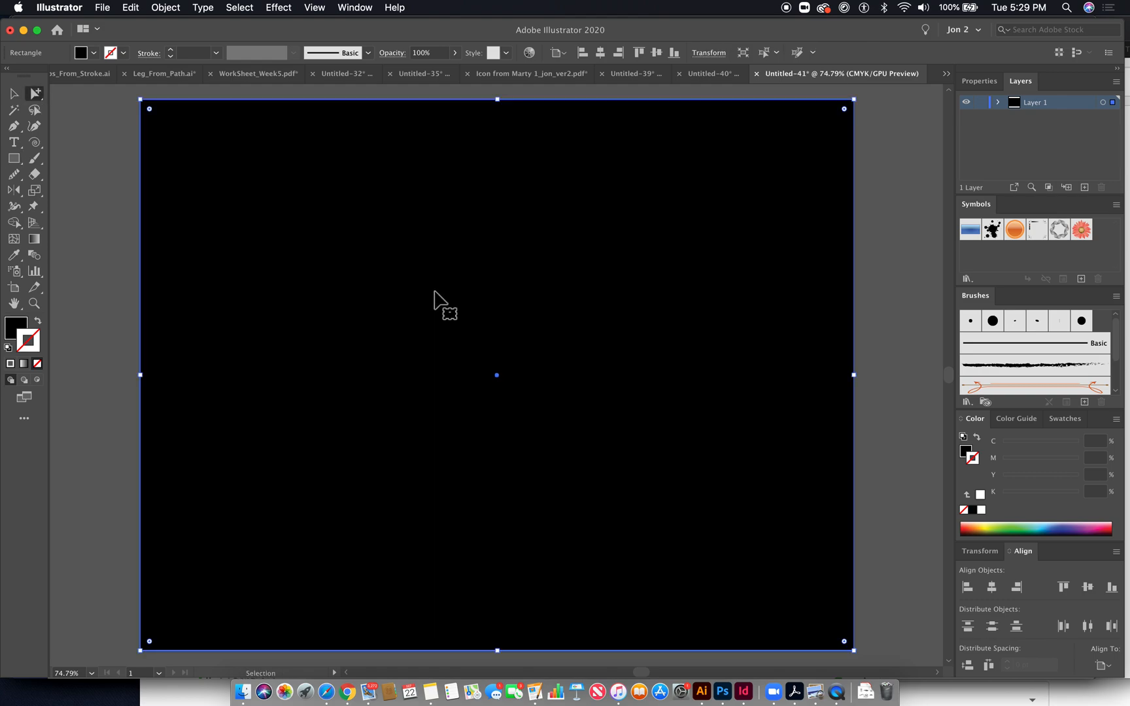
pyautogui.press('super+shift+a')
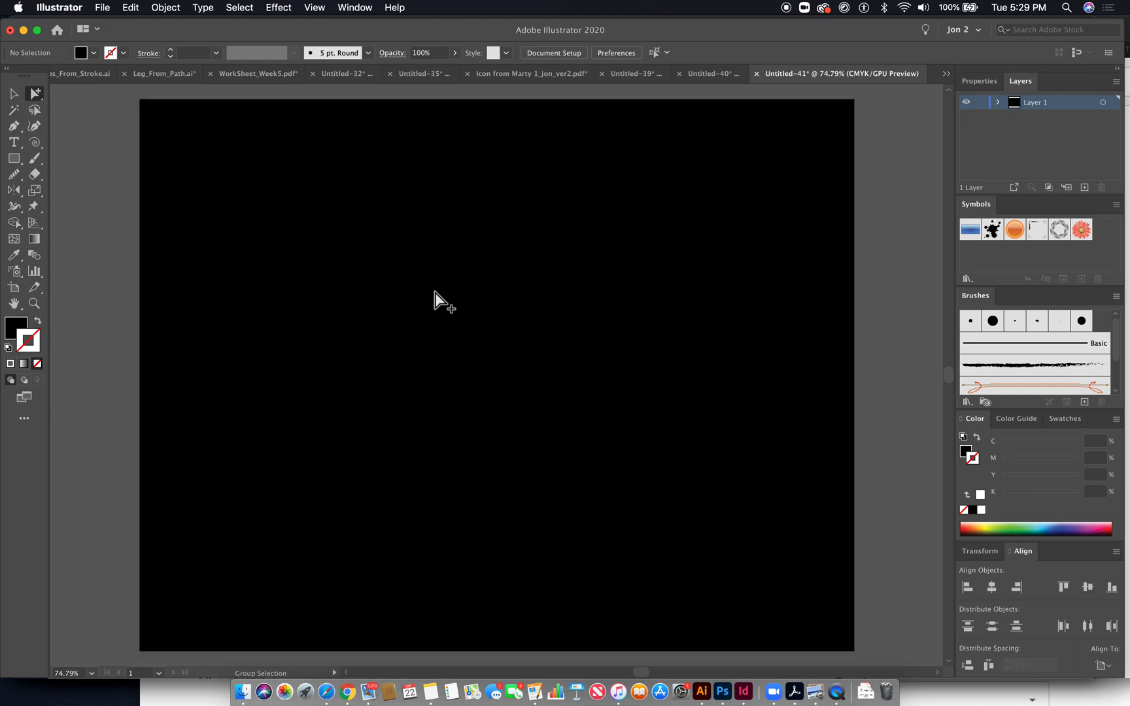
pyautogui.click(173, 9)
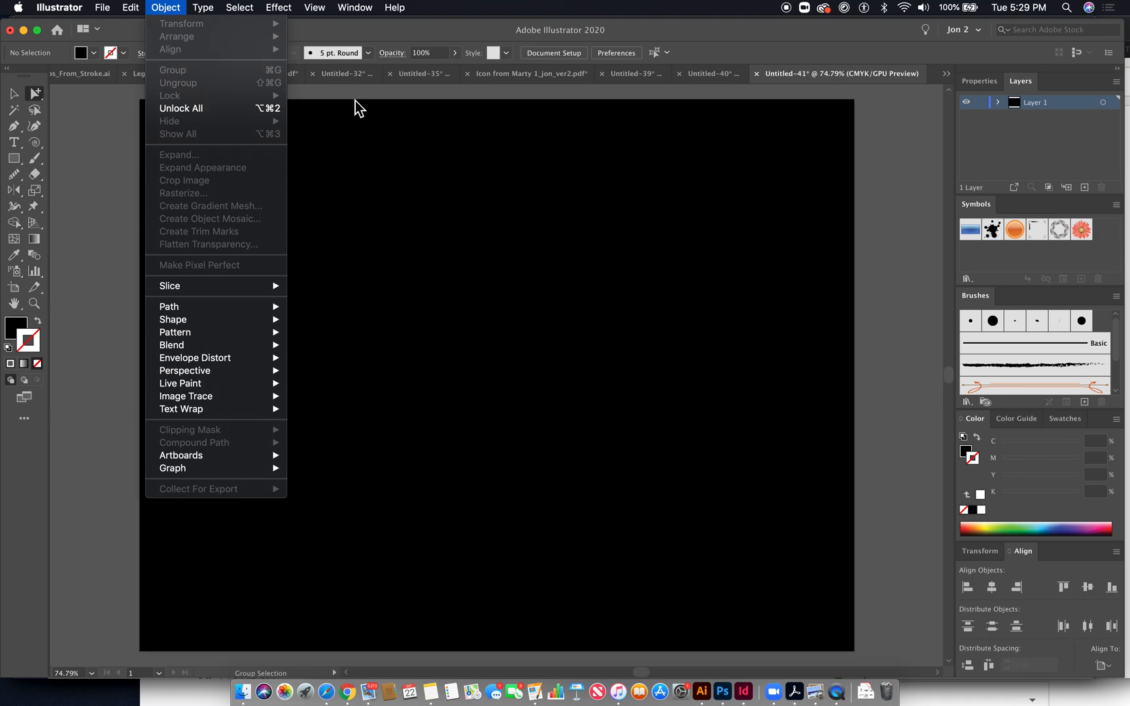
pyautogui.click(418, 215)
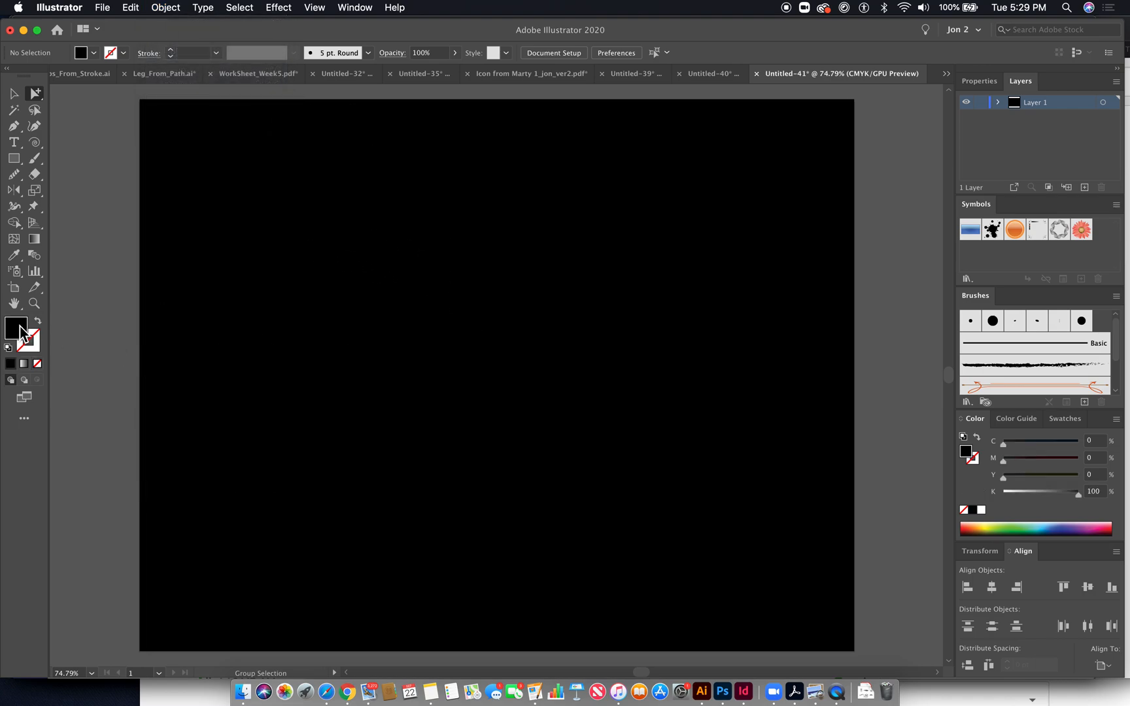
# - Change the fill color to white (FFFFFF)
pyautogui.doubleClick(17, 329)
pyautogui.click(192, 260)
pyautogui.moveTo(193, 259); pyautogui.dragTo(148, 178)
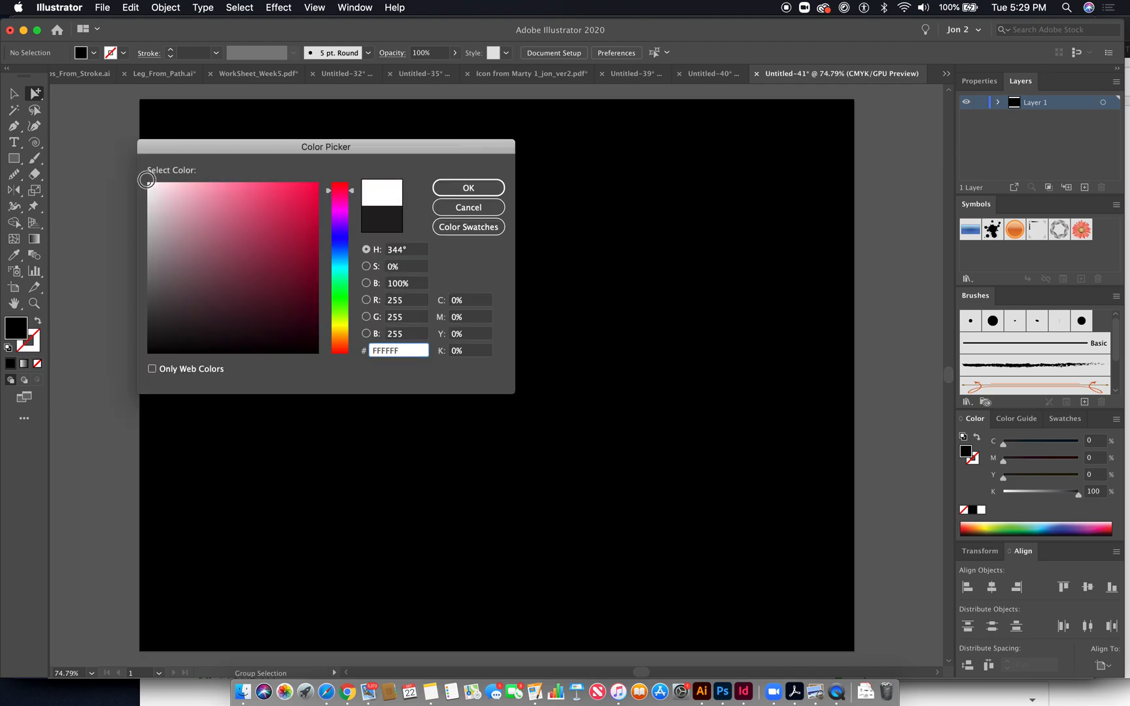
pyautogui.click(434, 188)
# - Draw an upright eight-pointed star about 78 pt wide with long thin points in the artboard's upper-left area
pyautogui.moveTo(14, 158); pyautogui.dragTo(108, 230)
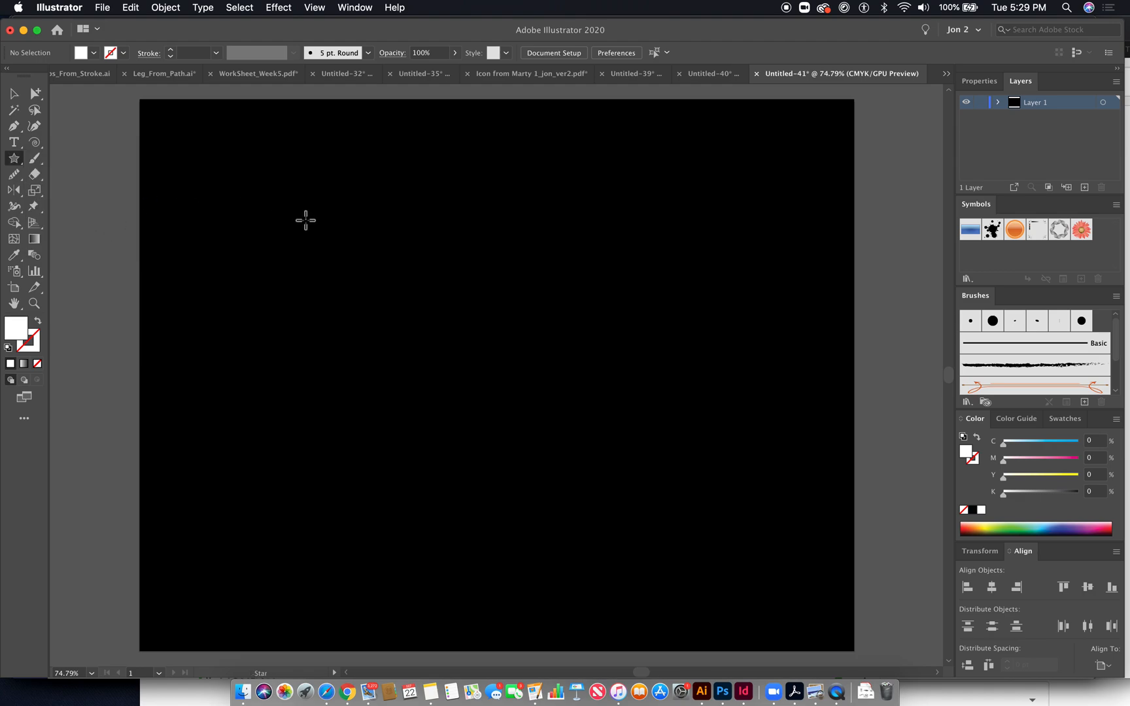
pyautogui.moveTo(305, 221); pyautogui.dragTo(332, 251)
pyautogui.press('Up')
pyautogui.press('Up')
pyautogui.press('Up')
pyautogui.press('shift')
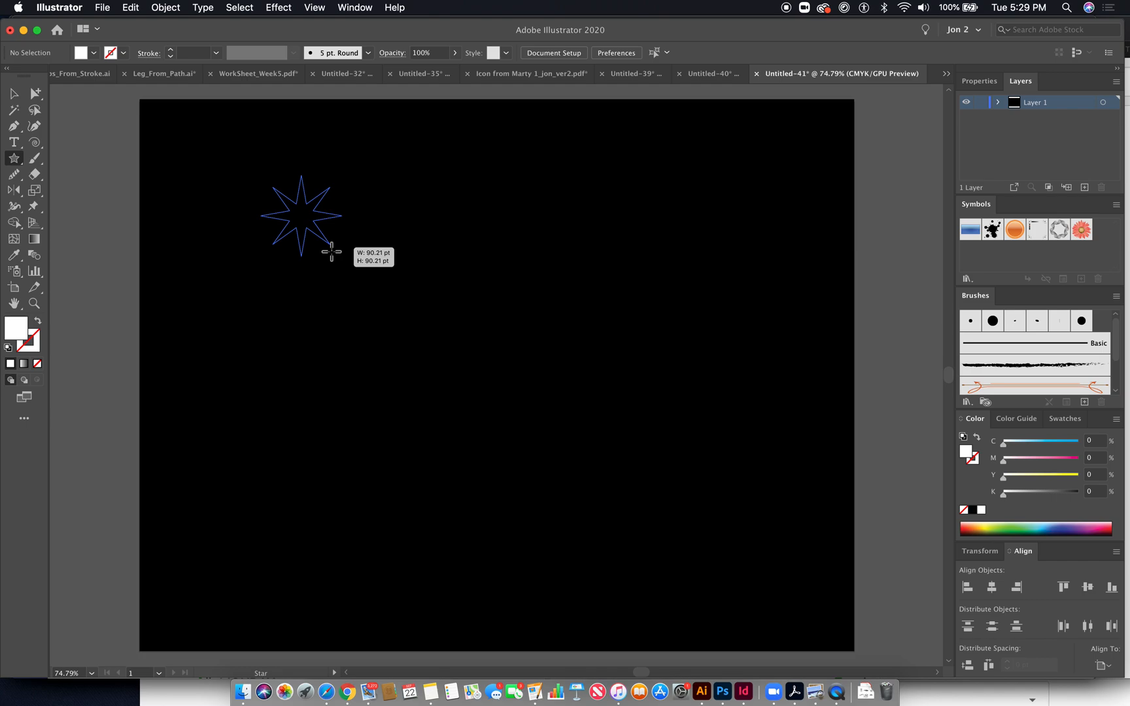
pyautogui.moveTo(332, 252); pyautogui.dragTo(318, 234)
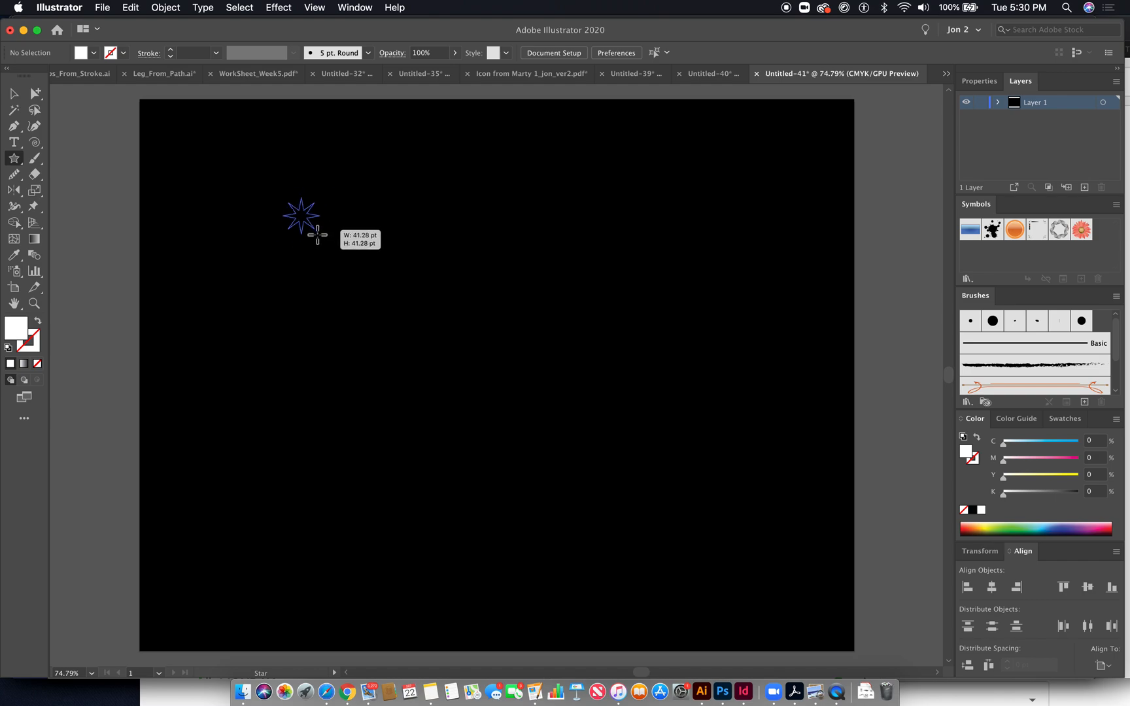
pyautogui.moveTo(318, 234)
pyautogui.mouseDown()
pyautogui.moveTo(350, 264)
pyautogui.moveTo(317, 233)
pyautogui.moveTo(331, 244)
pyautogui.mouseUp()
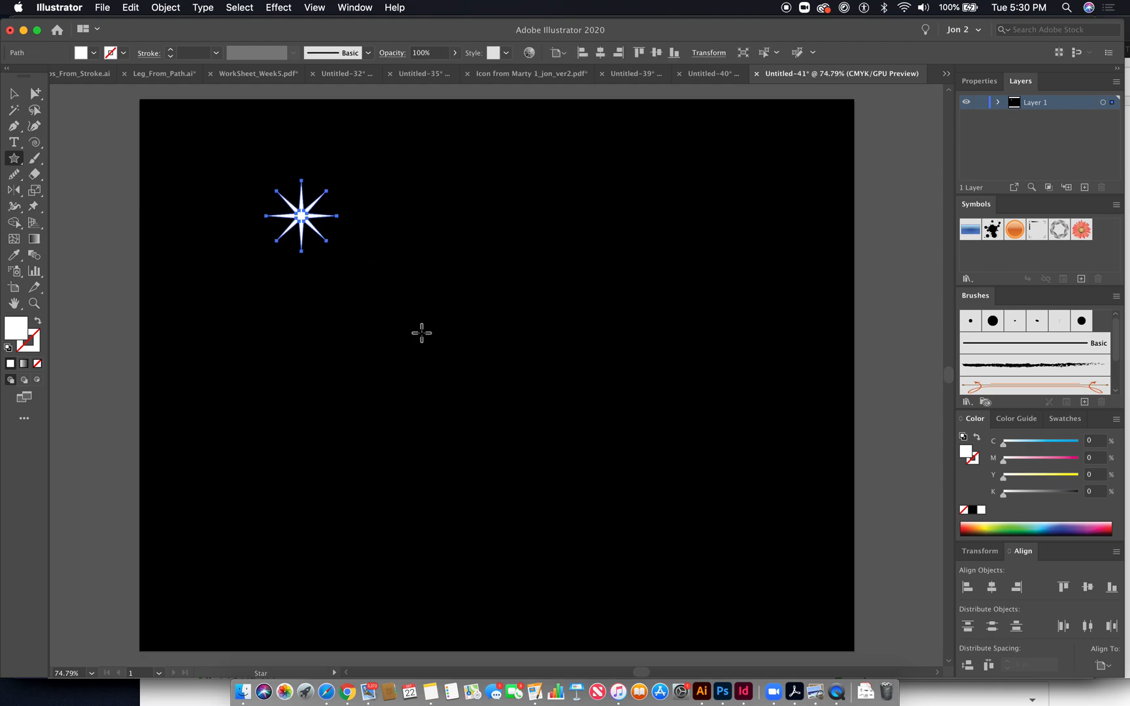
# - Scale only the star's four diagonal tip anchor points uniformly to 75%, leaving nothing selected
pyautogui.moveTo(262, 182); pyautogui.dragTo(373, 286)
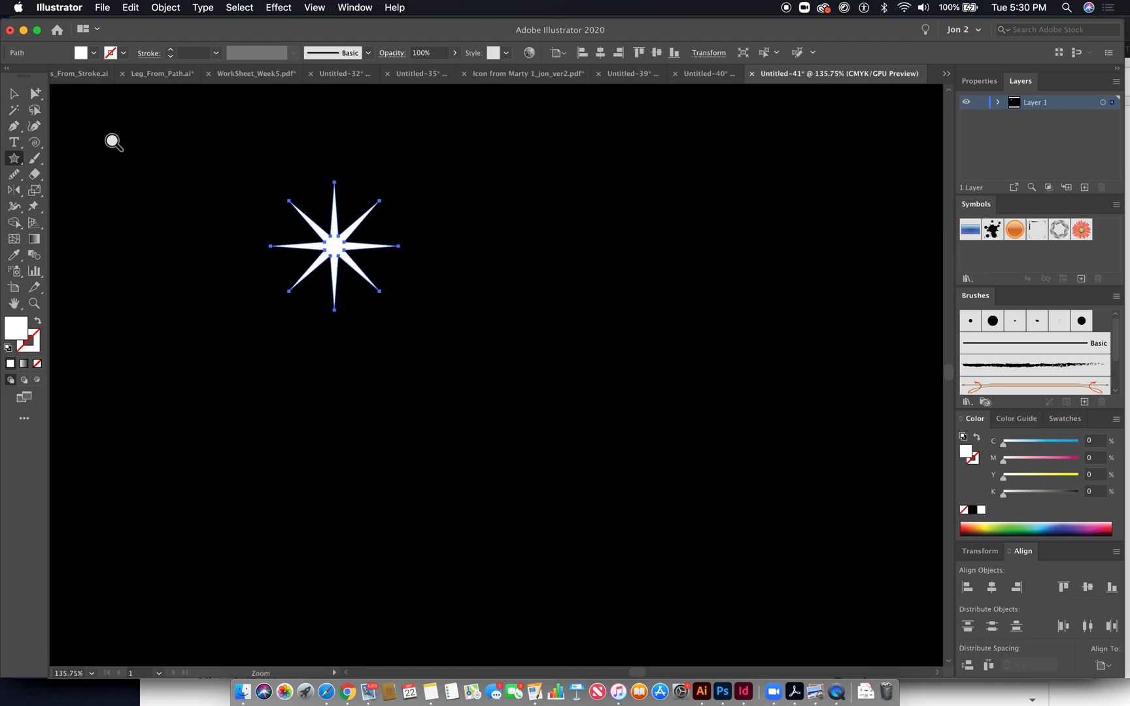
pyautogui.moveTo(35, 93); pyautogui.dragTo(73, 96)
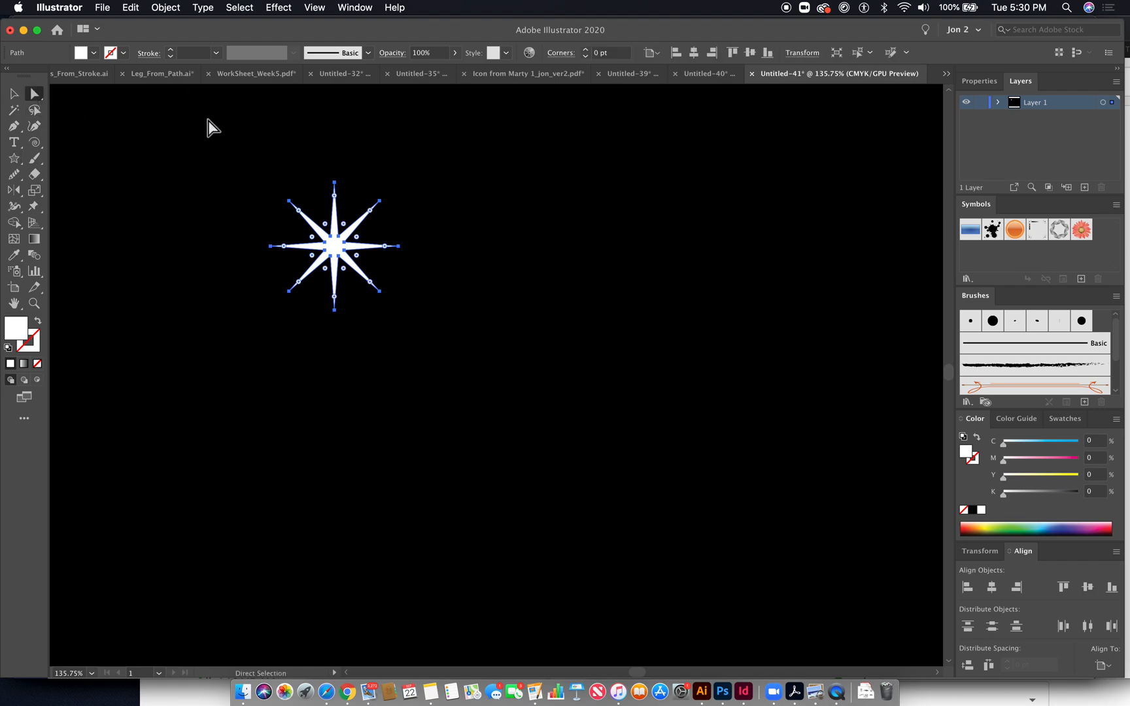
pyautogui.click(322, 168)
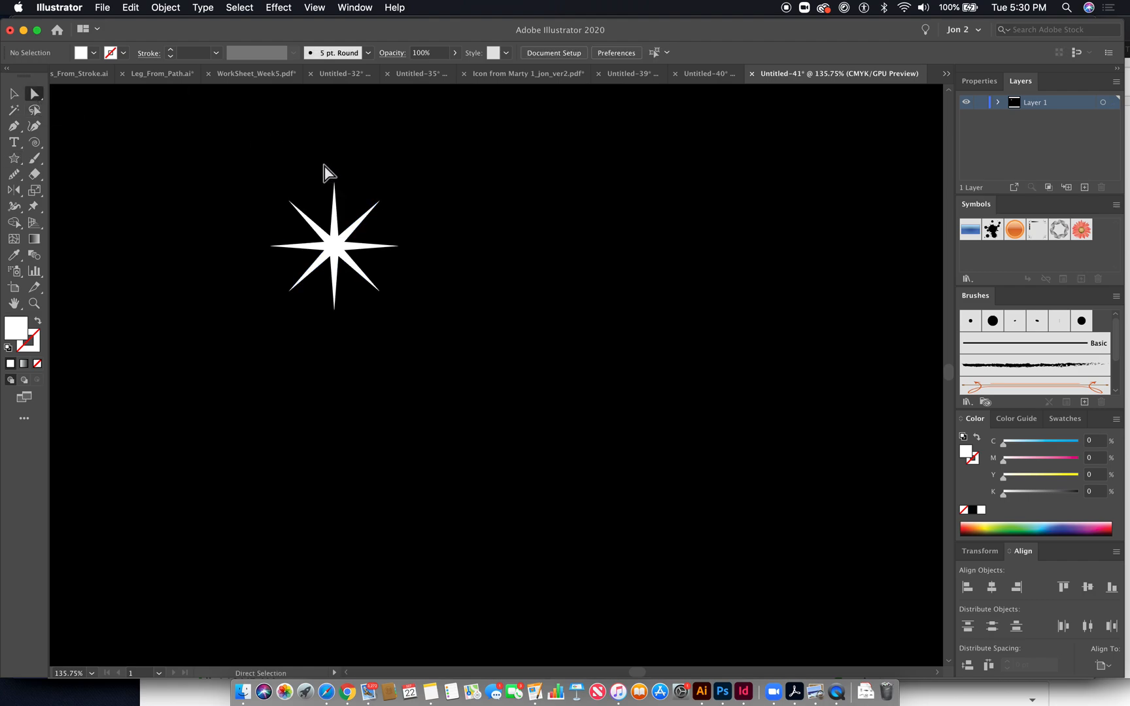
pyautogui.moveTo(261, 179); pyautogui.dragTo(310, 228)
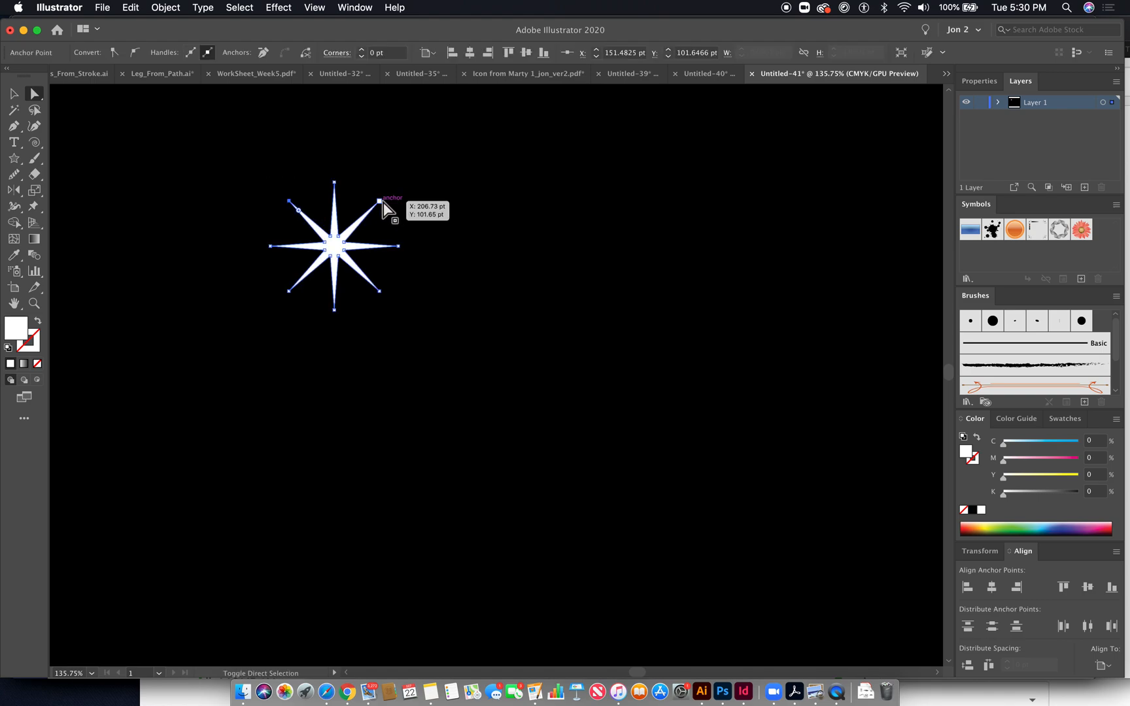
pyautogui.keyDown('shift'); pyautogui.click(380, 201); pyautogui.keyUp('shift')
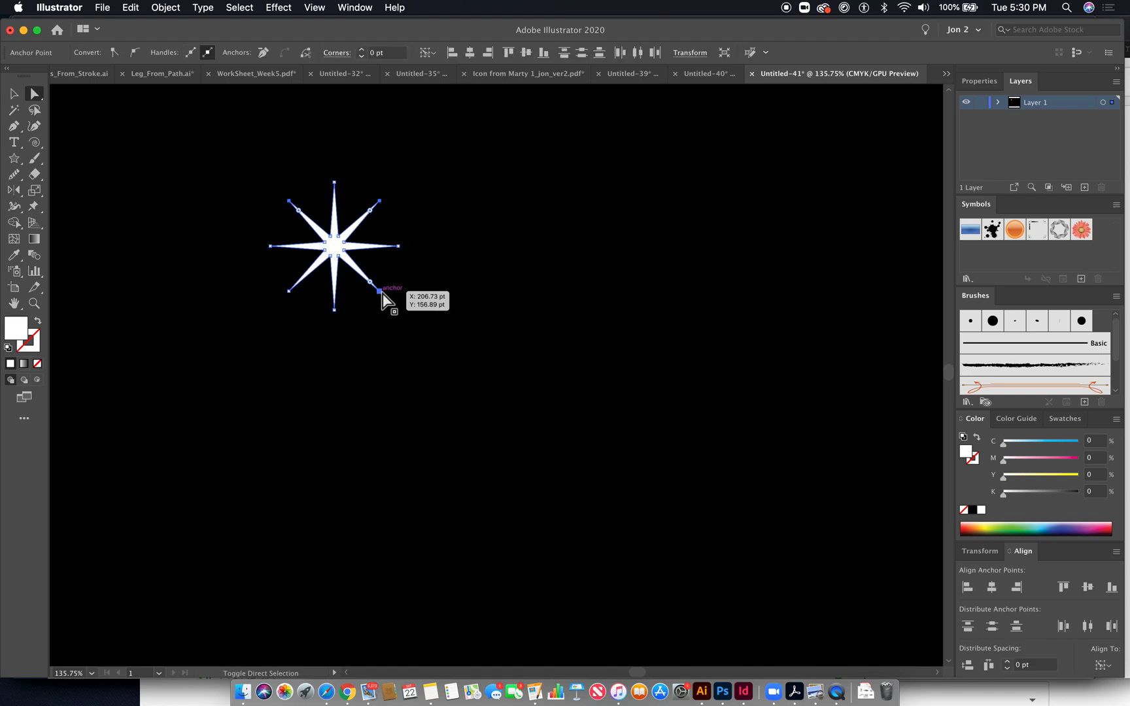
pyautogui.keyDown('shift'); pyautogui.click(380, 291); pyautogui.keyUp('shift')
pyautogui.keyDown('shift'); pyautogui.click(289, 291); pyautogui.keyUp('shift')
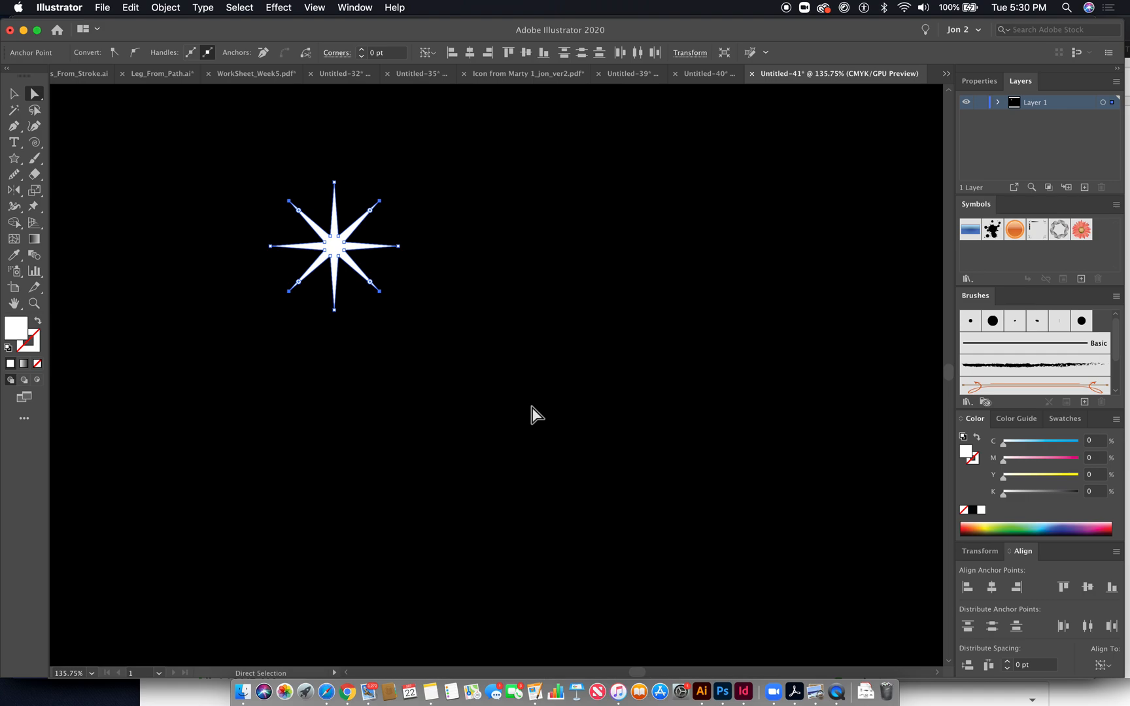
pyautogui.doubleClick(34, 191)
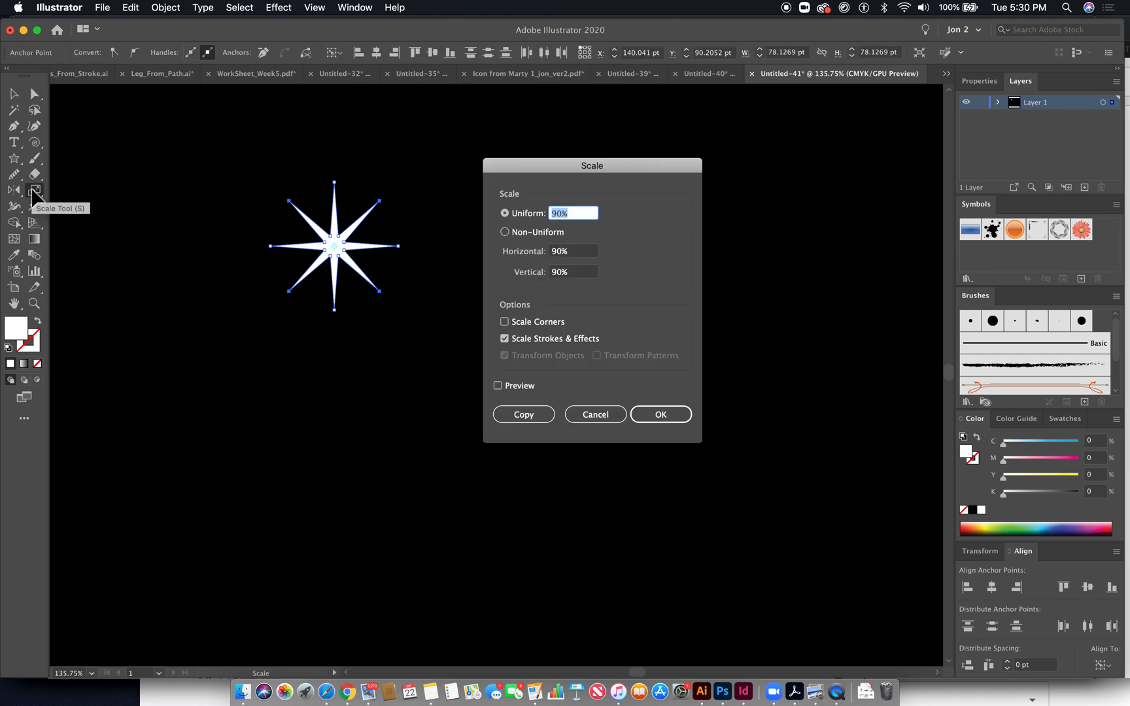
pyautogui.write('75')
pyautogui.press('Return')
pyautogui.moveTo(36, 98); pyautogui.dragTo(69, 118)
pyautogui.click(151, 177)
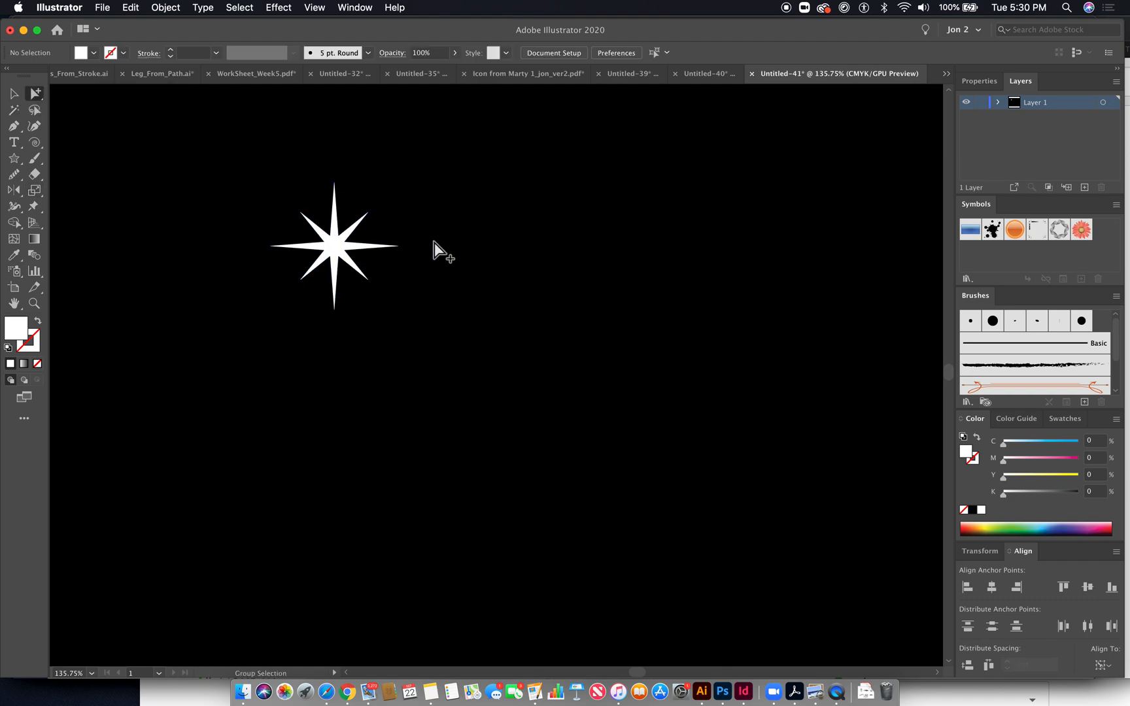
# - Shrink the whole star proportionally to about a third of its size and deselect it
pyautogui.press('super+minus')
pyautogui.press('super+minus')
pyautogui.click(422, 318)
pyautogui.click(13, 93)
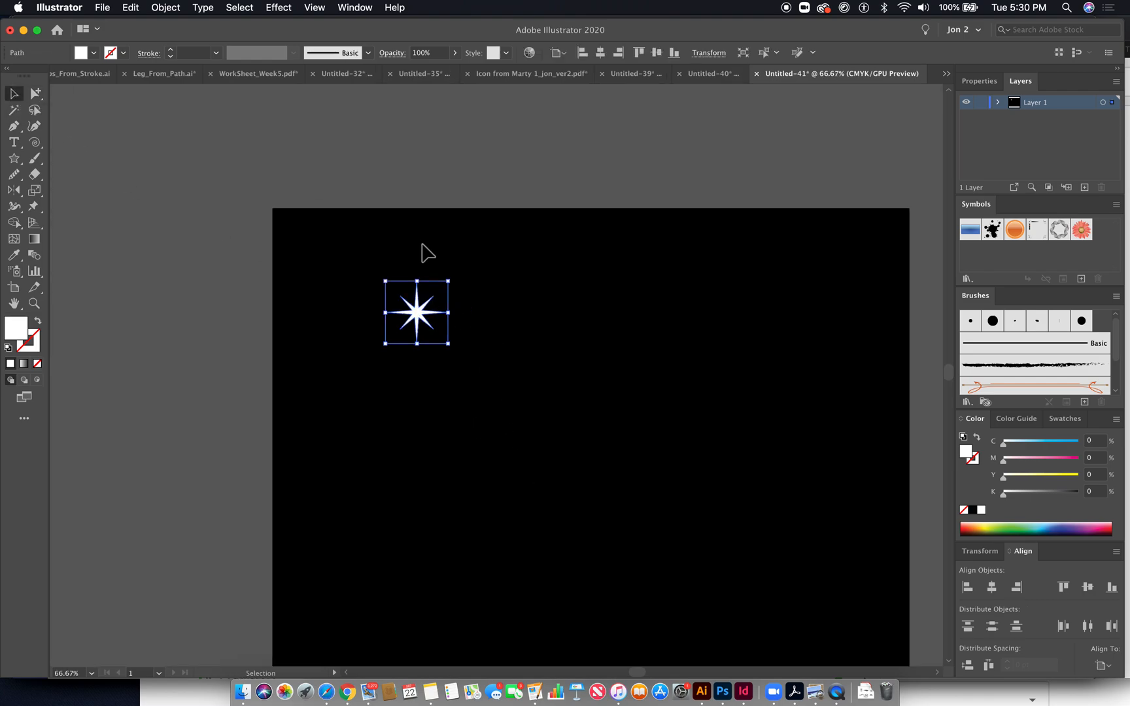
pyautogui.moveTo(450, 285); pyautogui.dragTo(409, 325)
pyautogui.click(268, 239)
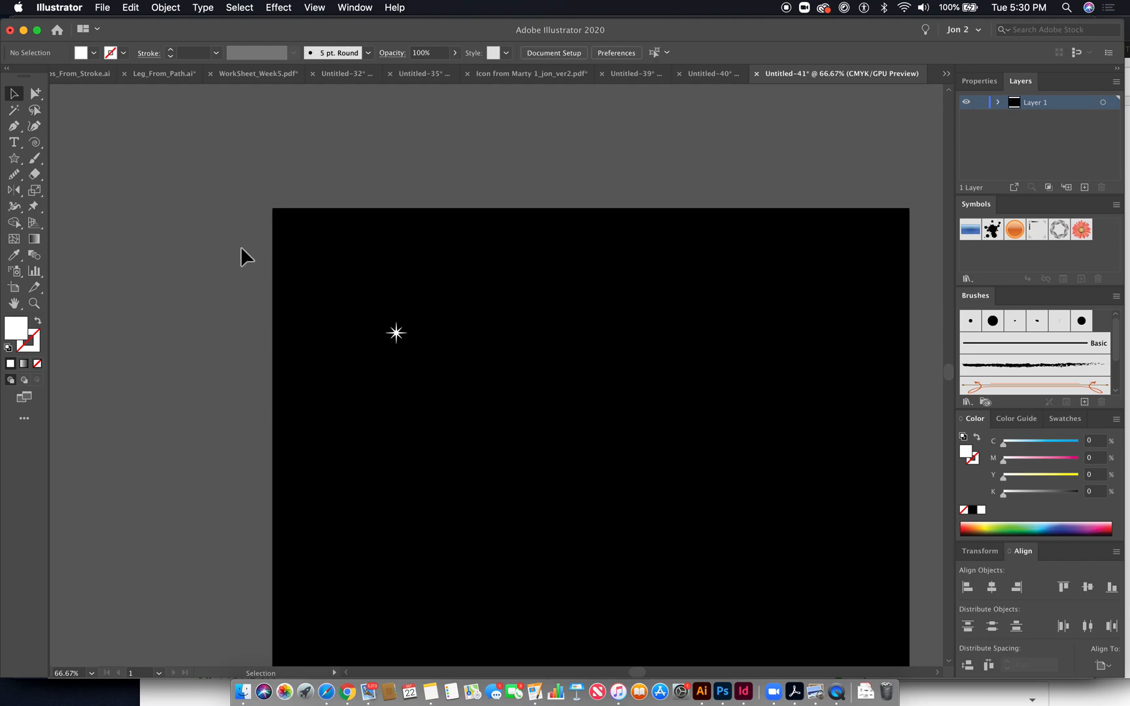
# - Toggle the display of the Brushes panel
pyautogui.moveTo(456, 255); pyautogui.dragTo(341, 183)
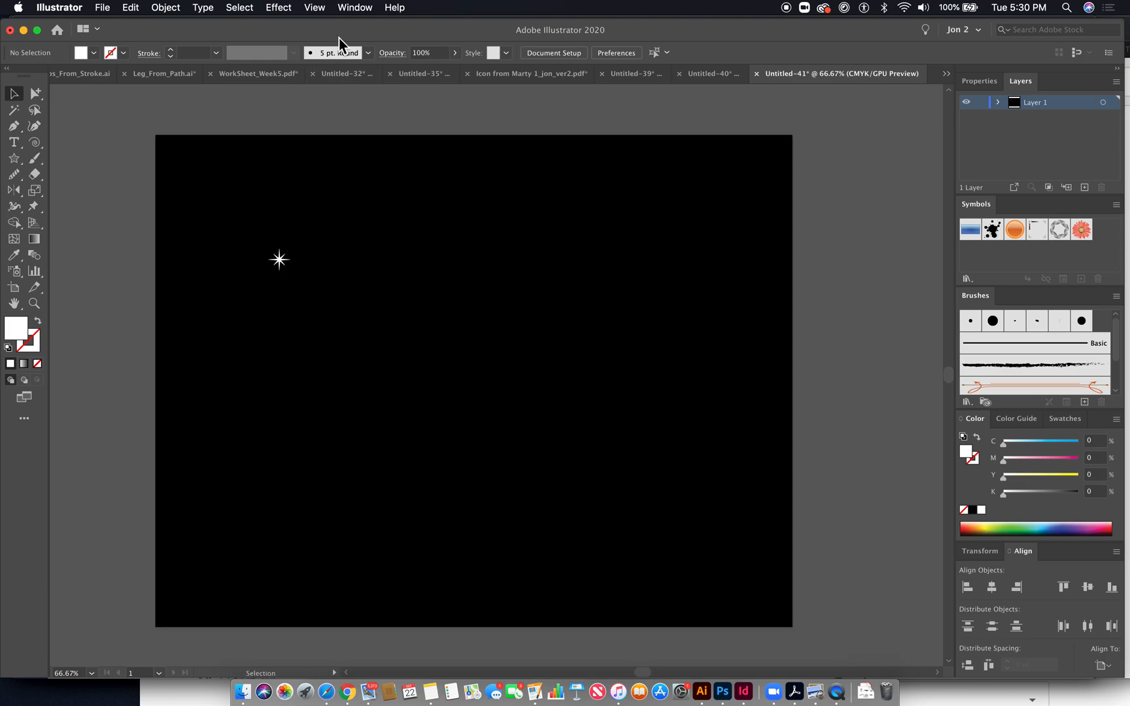
pyautogui.click(361, 10)
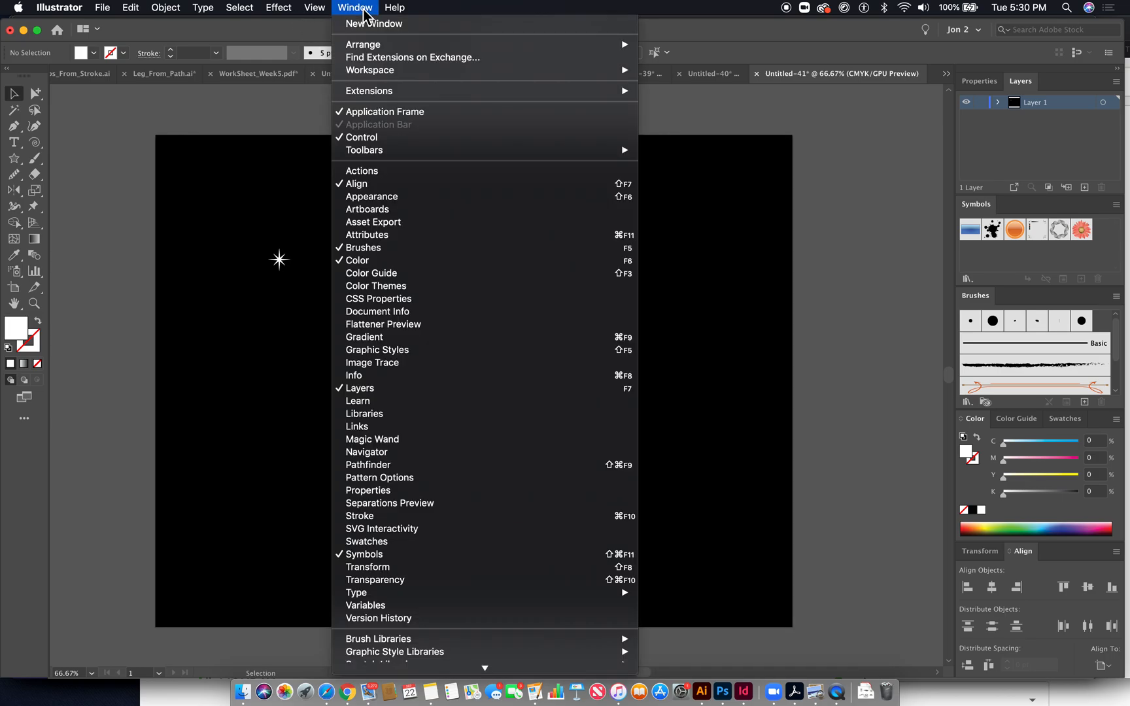
pyautogui.click(408, 253)
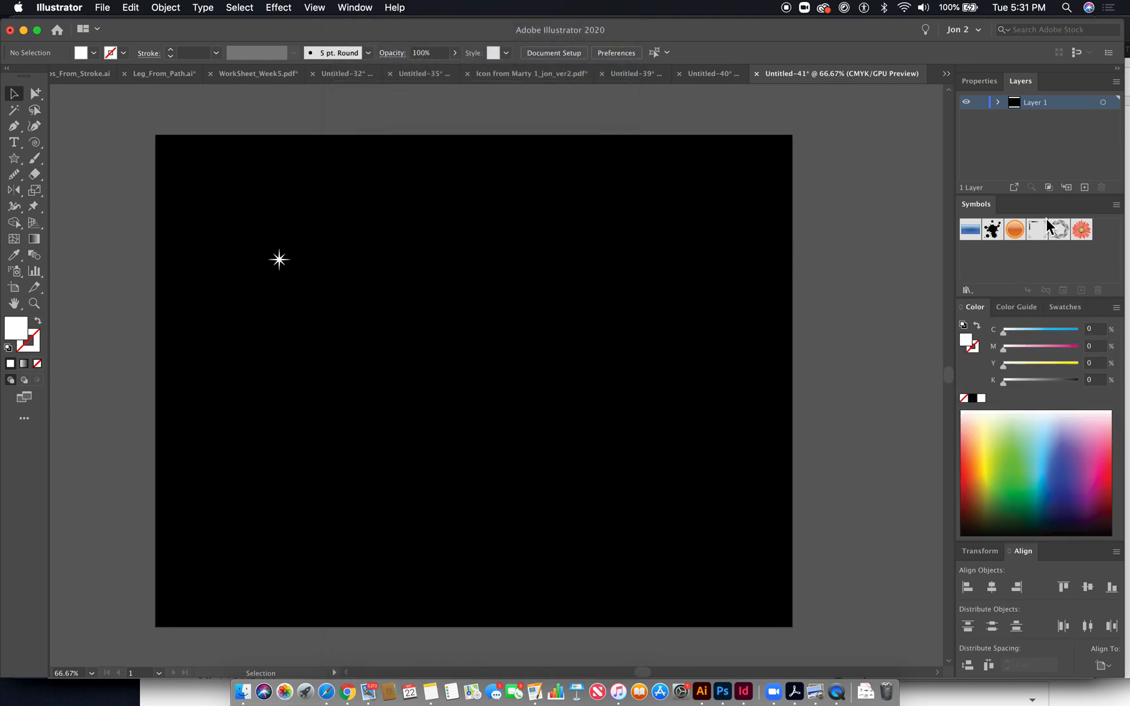
# - Show the Brushes panel and float it over the upper-right part of the artboard
pyautogui.click(370, 8)
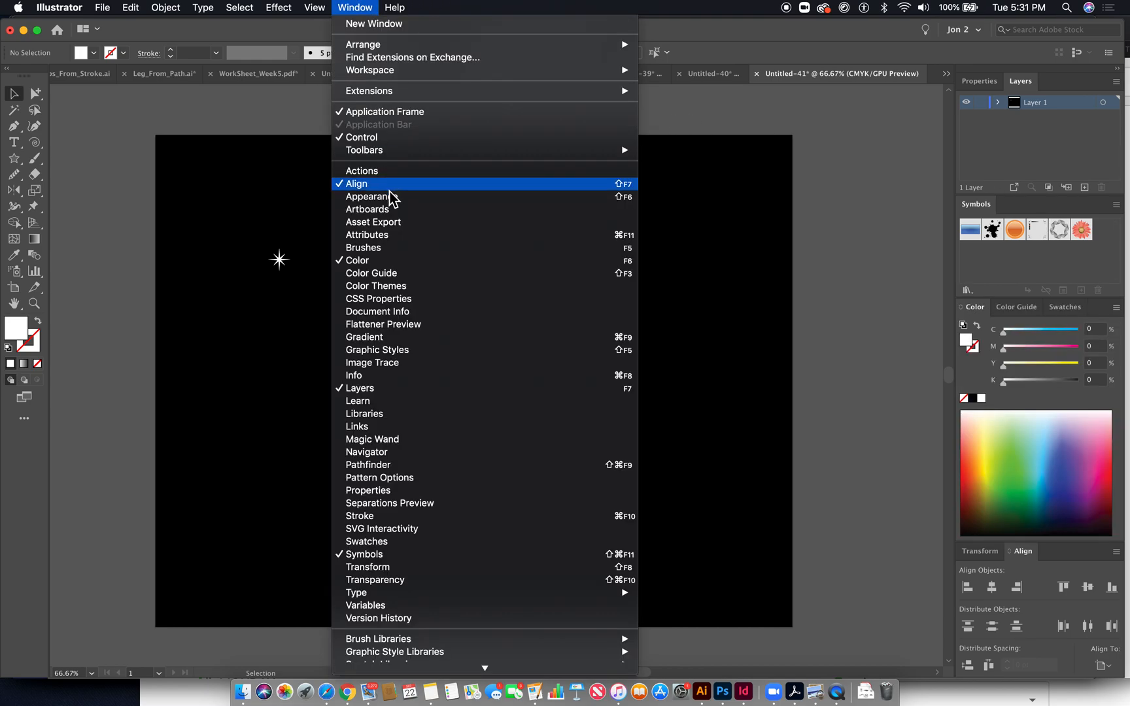
pyautogui.click(405, 248)
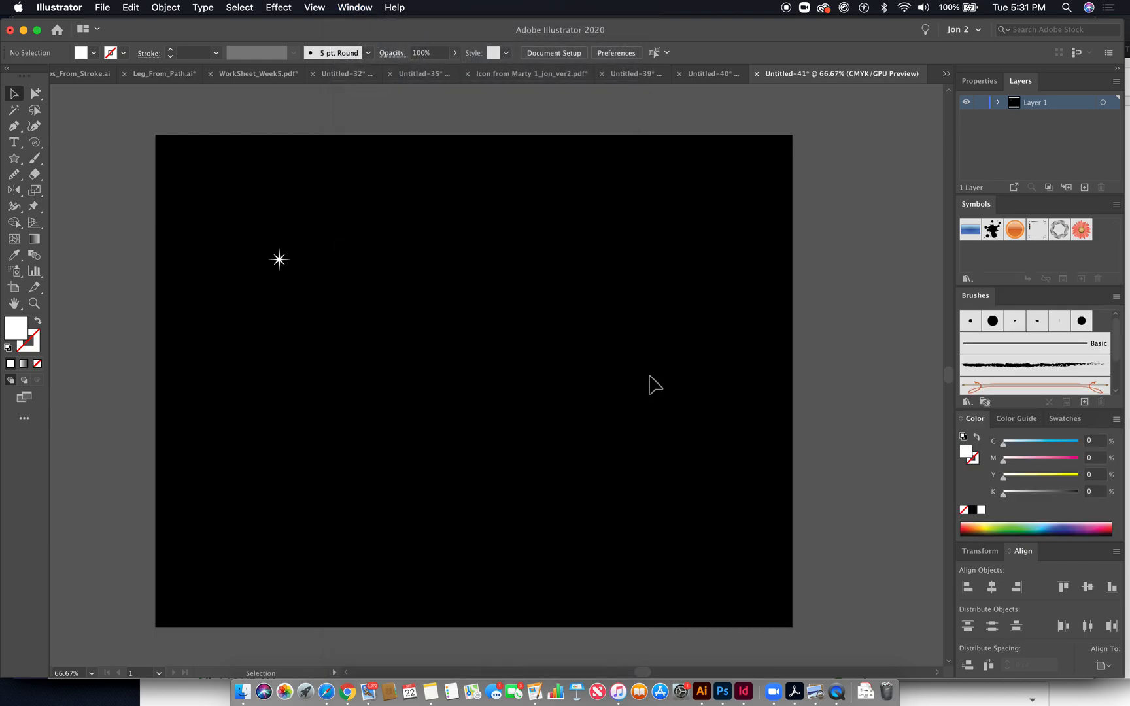
pyautogui.moveTo(961, 295)
pyautogui.mouseDown()
pyautogui.moveTo(631, 184)
pyautogui.moveTo(610, 165)
pyautogui.mouseUp()
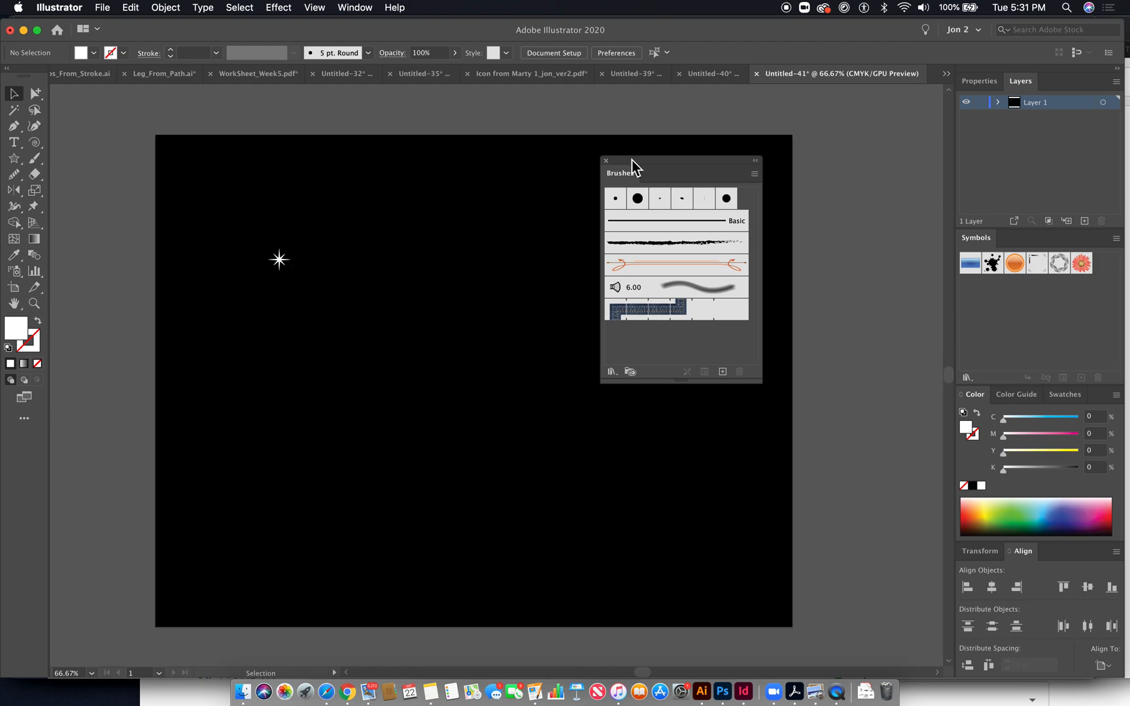
pyautogui.moveTo(632, 160); pyautogui.dragTo(637, 163)
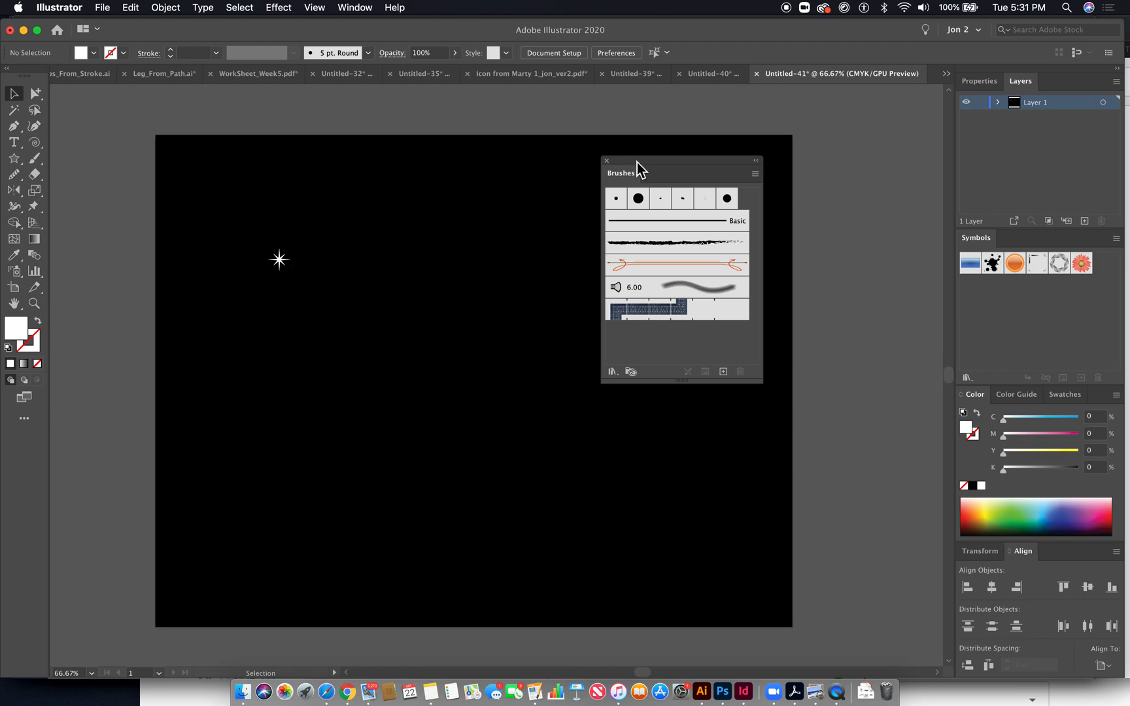
# - Start a new Scatter Brush from the white star
pyautogui.click(280, 263)
pyautogui.moveTo(280, 264)
pyautogui.mouseDown()
pyautogui.moveTo(465, 293)
pyautogui.moveTo(772, 308)
pyautogui.mouseUp()
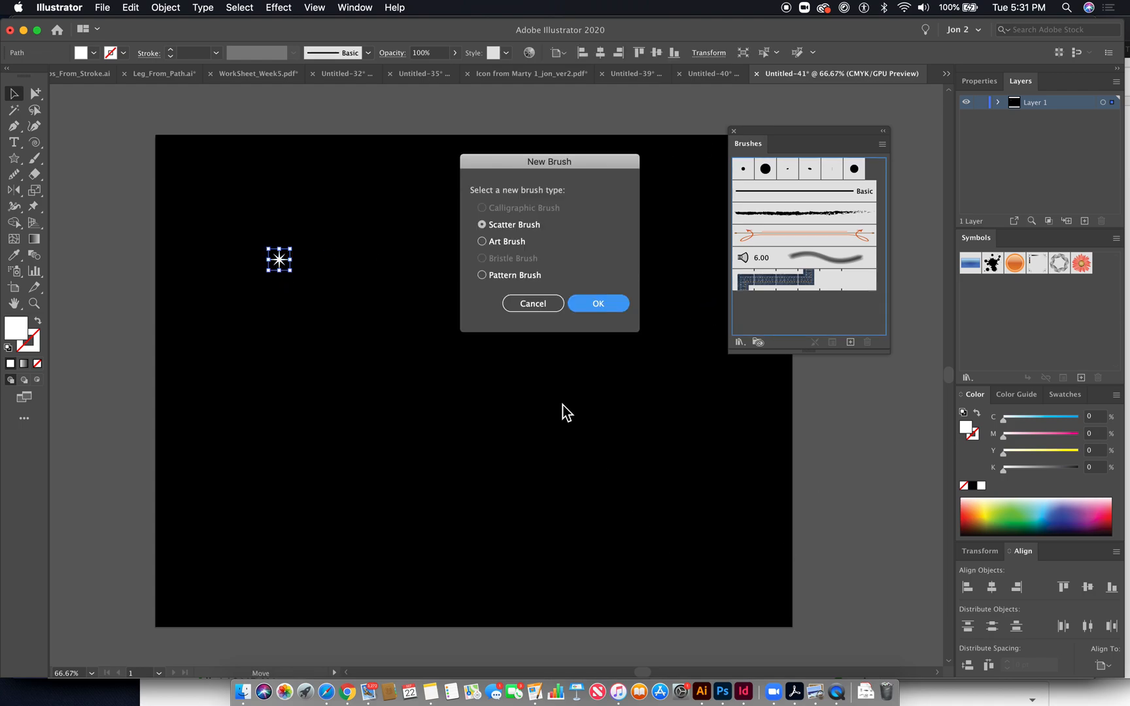
pyautogui.moveTo(550, 166); pyautogui.dragTo(452, 168)
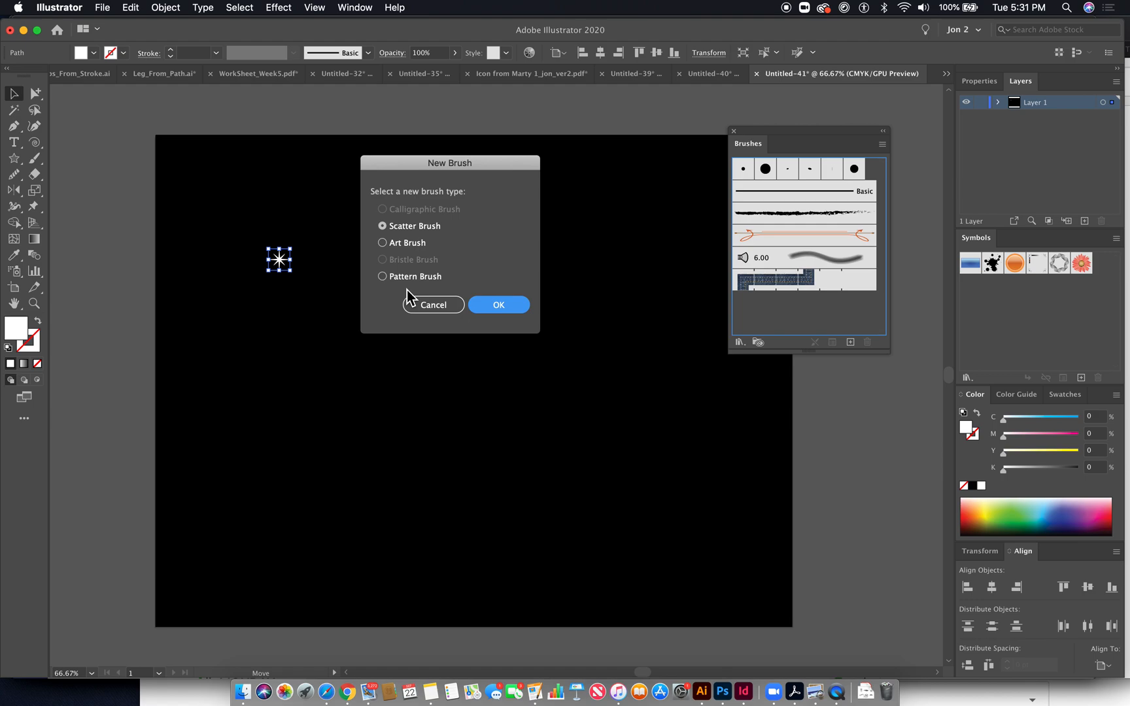
pyautogui.click(414, 226)
pyautogui.click(498, 304)
pyautogui.moveTo(687, 259)
pyautogui.mouseDown()
pyautogui.moveTo(449, 147)
pyautogui.moveTo(466, 125)
pyautogui.moveTo(496, 118)
pyautogui.mouseUp()
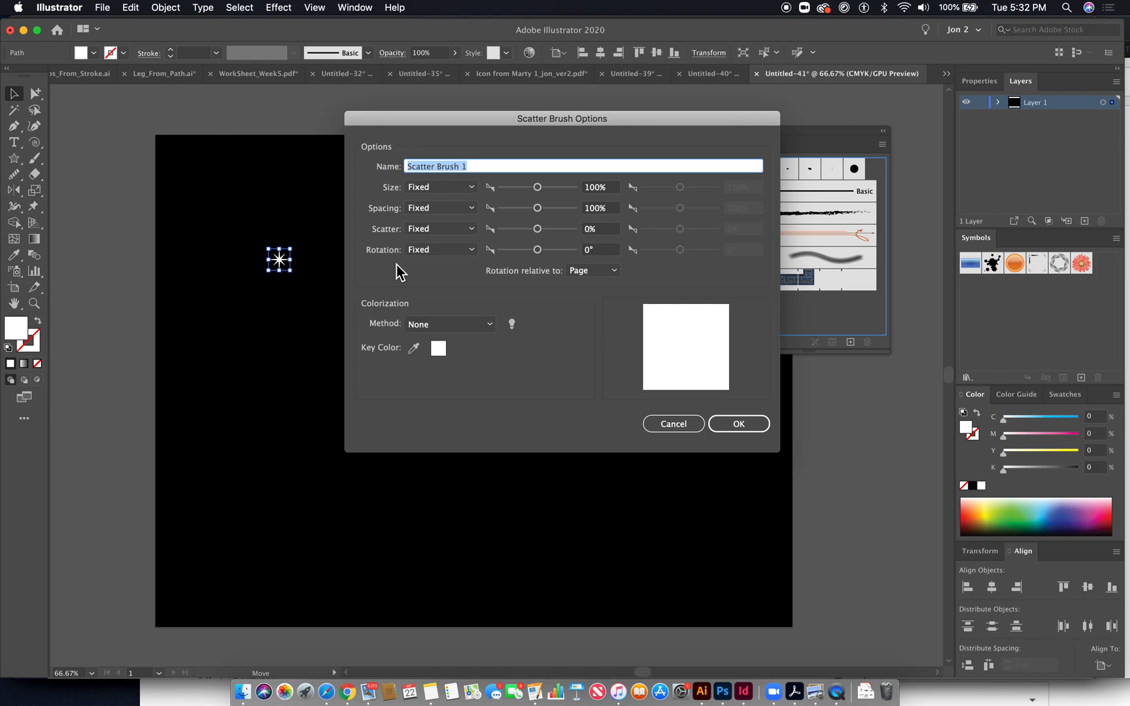
# - Set the scatter brush's size, spacing, scatter and rotation all to Random
pyautogui.click(435, 191)
pyautogui.click(434, 215)
pyautogui.click(434, 208)
pyautogui.click(434, 236)
pyautogui.click(434, 230)
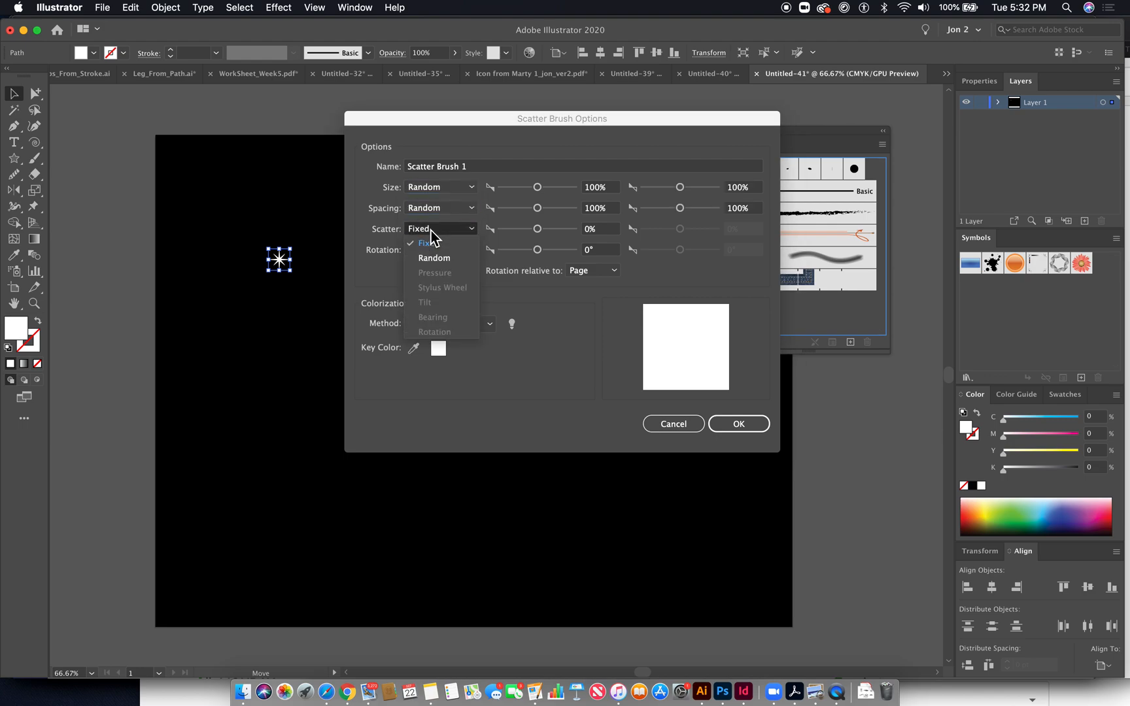
pyautogui.click(434, 258)
pyautogui.click(434, 252)
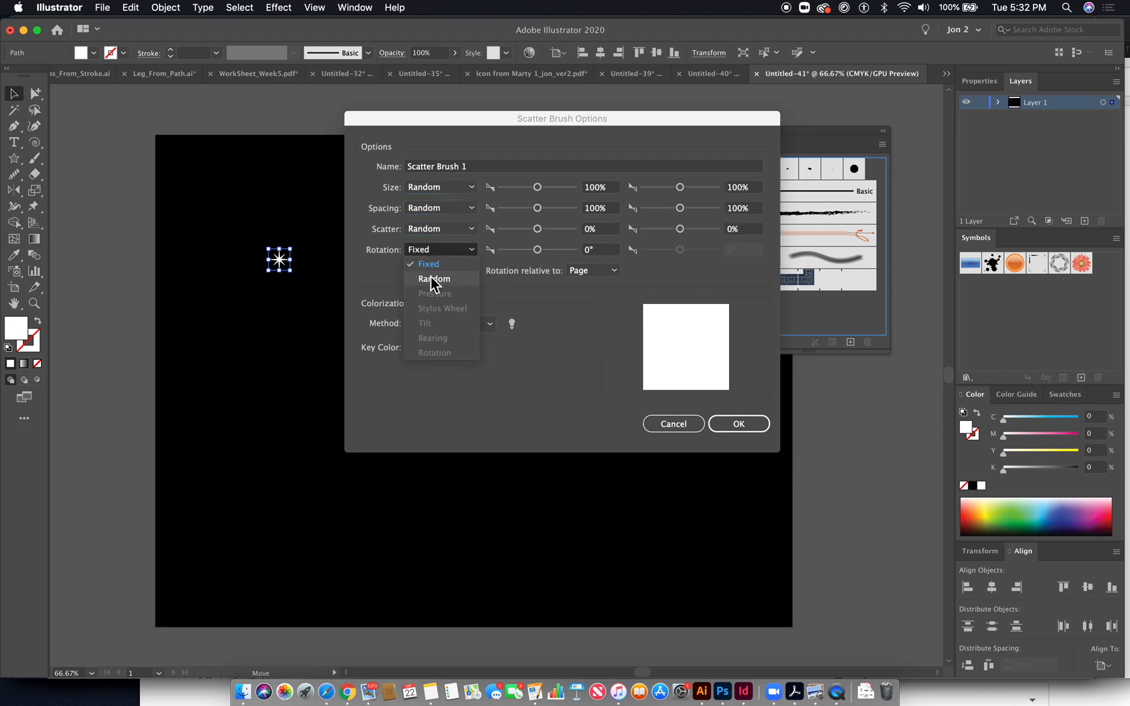
pyautogui.click(434, 278)
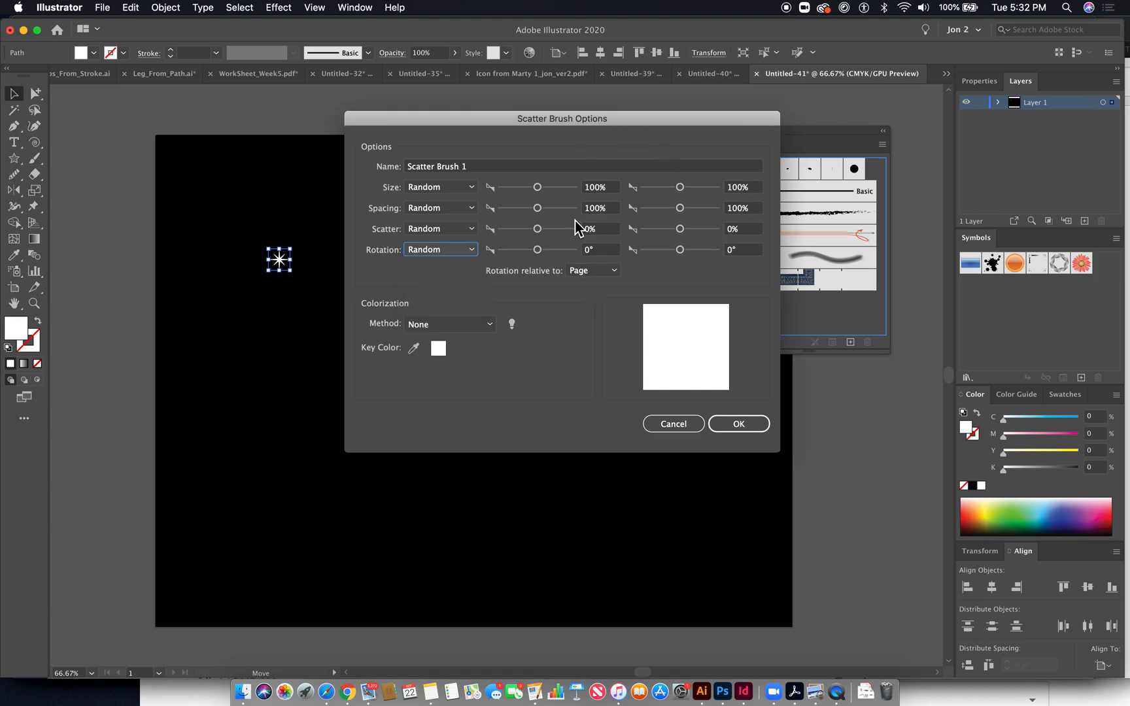
# - Set the brush's random size range to 10%–80% and its minimum spacing to 50%
pyautogui.moveTo(539, 190); pyautogui.dragTo(494, 189)
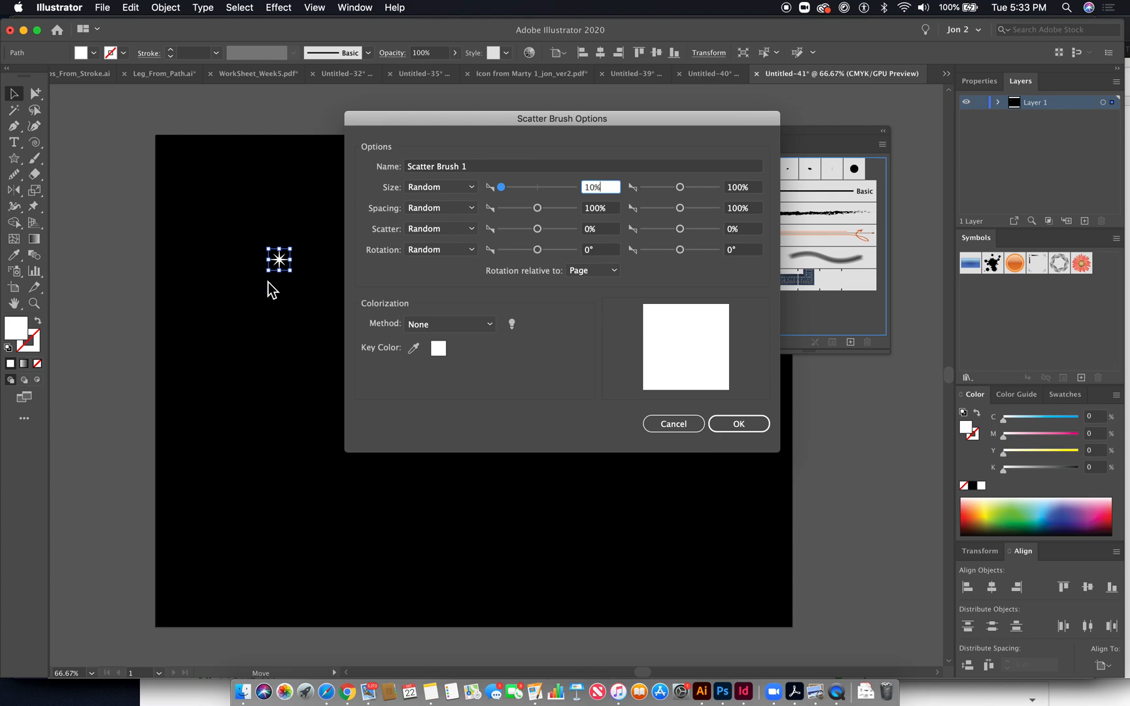
pyautogui.moveTo(680, 189); pyautogui.dragTo(674, 192)
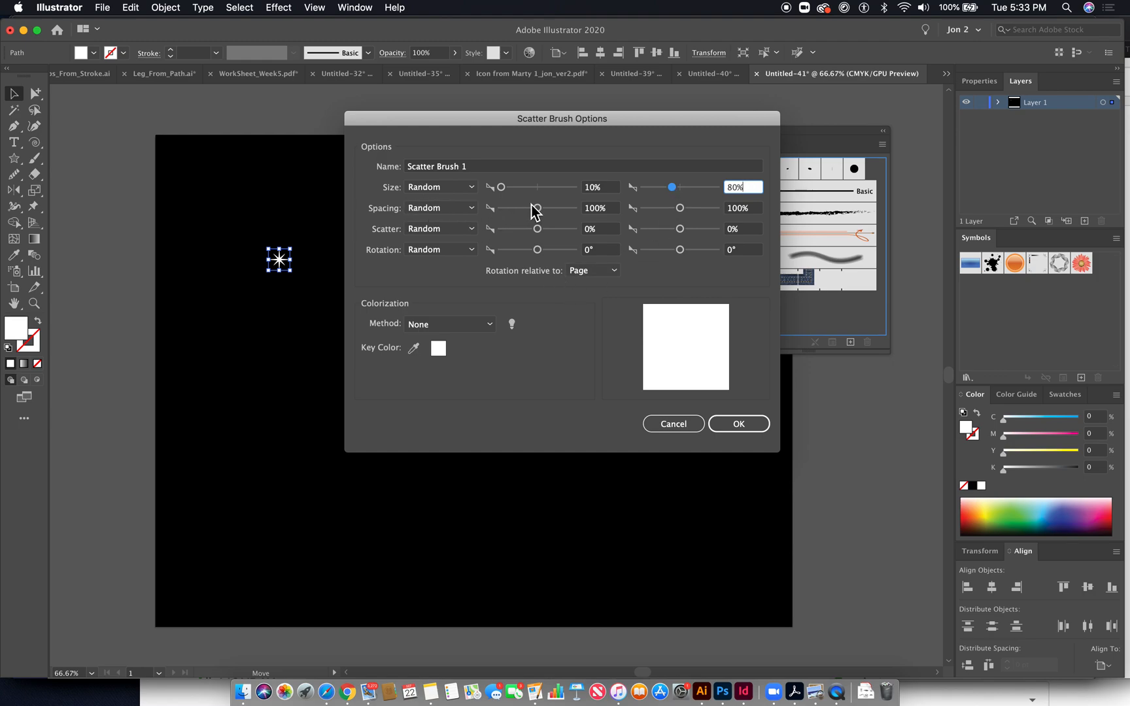
pyautogui.moveTo(536, 209); pyautogui.dragTo(516, 211)
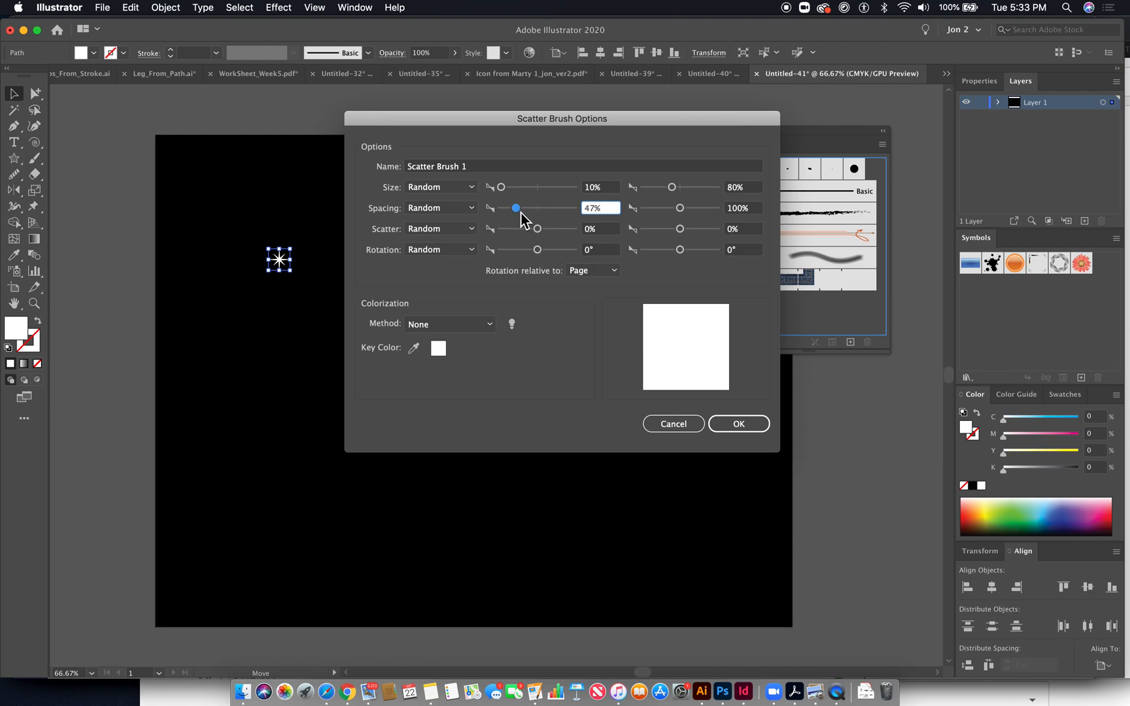
pyautogui.moveTo(596, 213); pyautogui.dragTo(567, 213)
pyautogui.write('50')
# - Set scatter to −530% to 590%, rotation to −89° to 104° and maximum spacing to 594%, and create the brush
pyautogui.moveTo(536, 232); pyautogui.dragTo(518, 234)
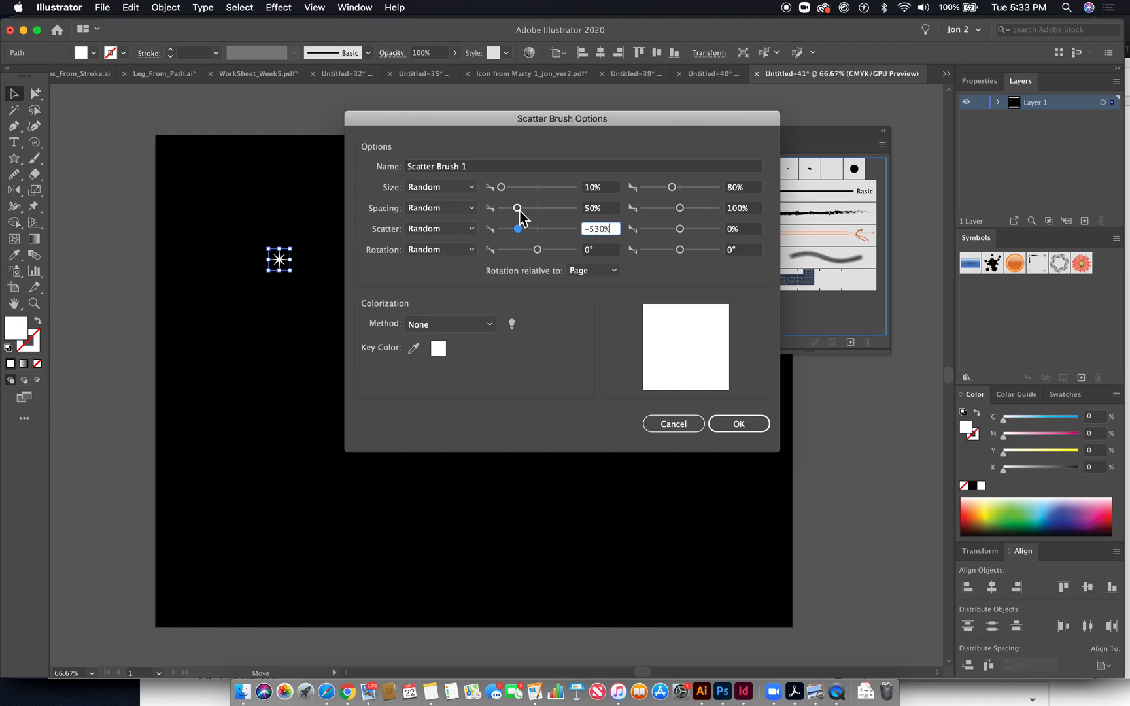
pyautogui.moveTo(537, 251); pyautogui.dragTo(519, 255)
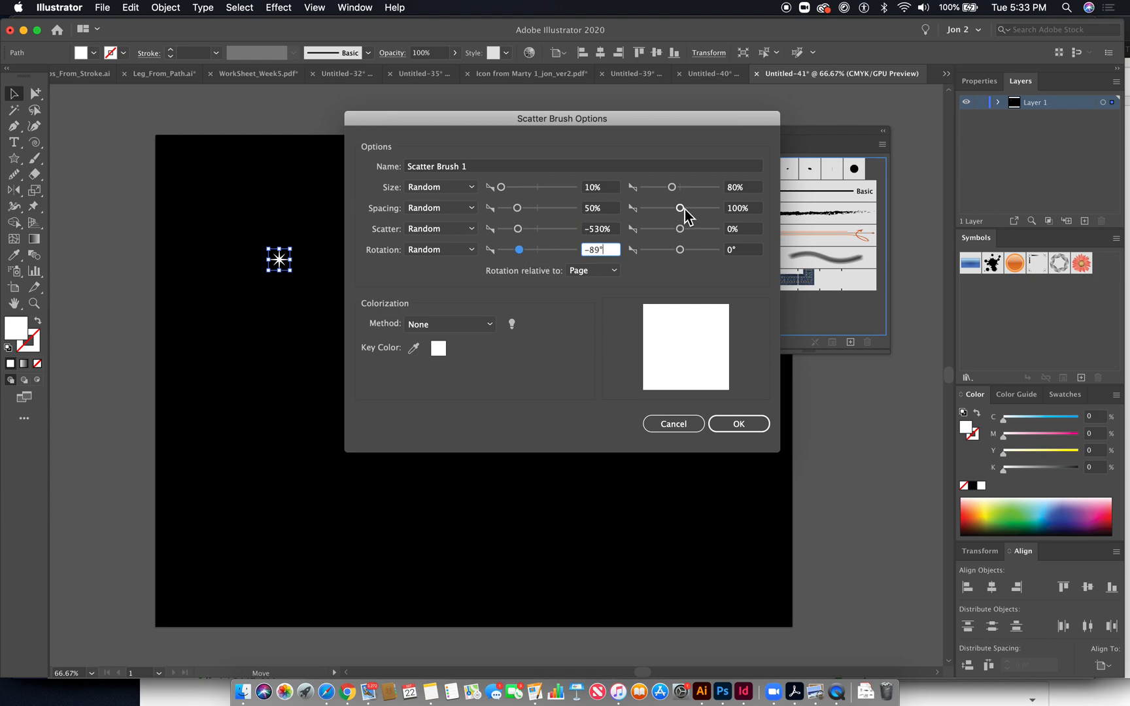
pyautogui.moveTo(683, 208); pyautogui.dragTo(702, 251)
pyautogui.click(680, 228)
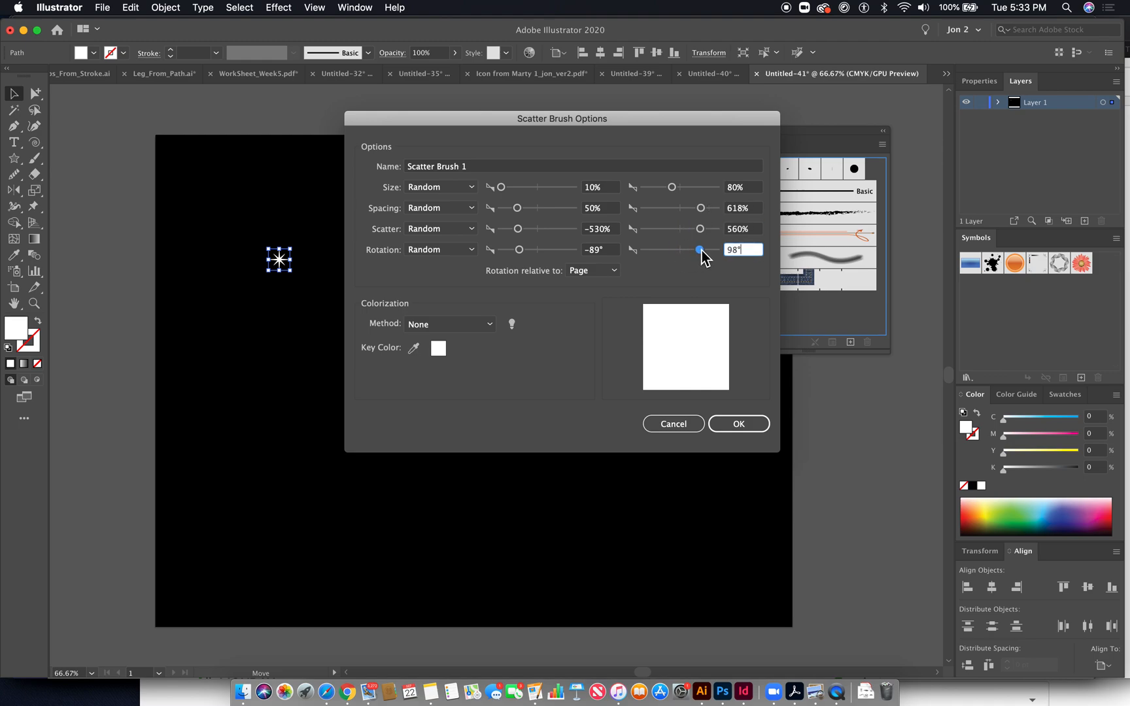
pyautogui.moveTo(700, 209); pyautogui.dragTo(703, 211)
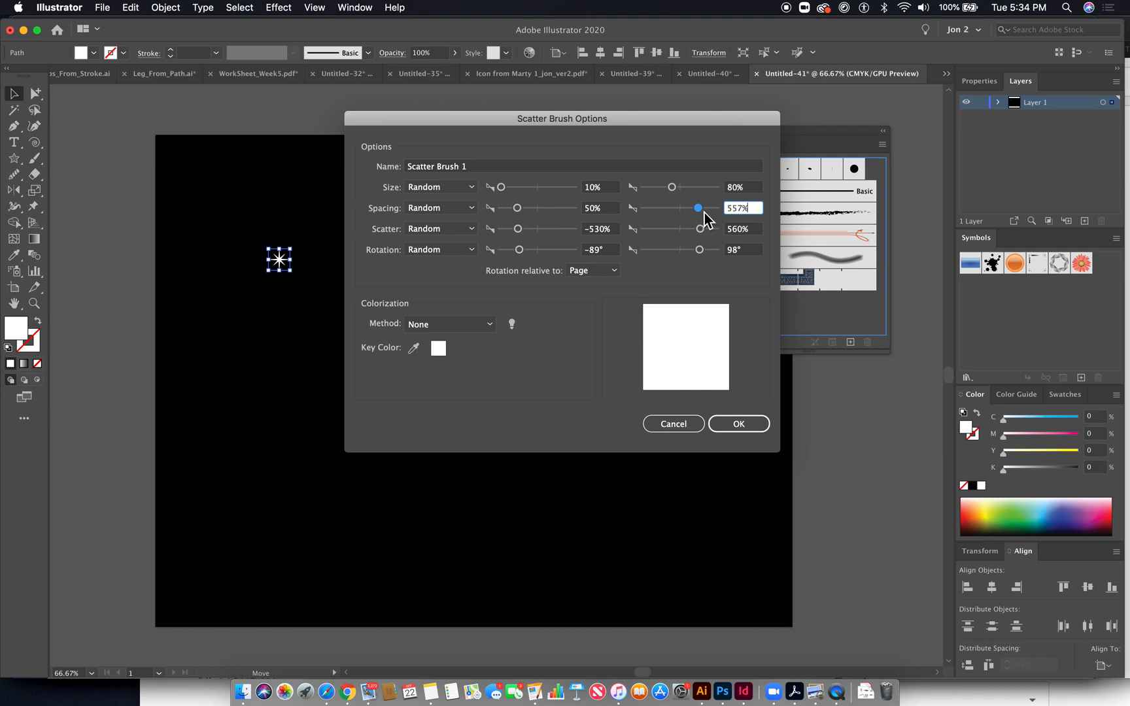
pyautogui.moveTo(701, 212); pyautogui.dragTo(703, 250)
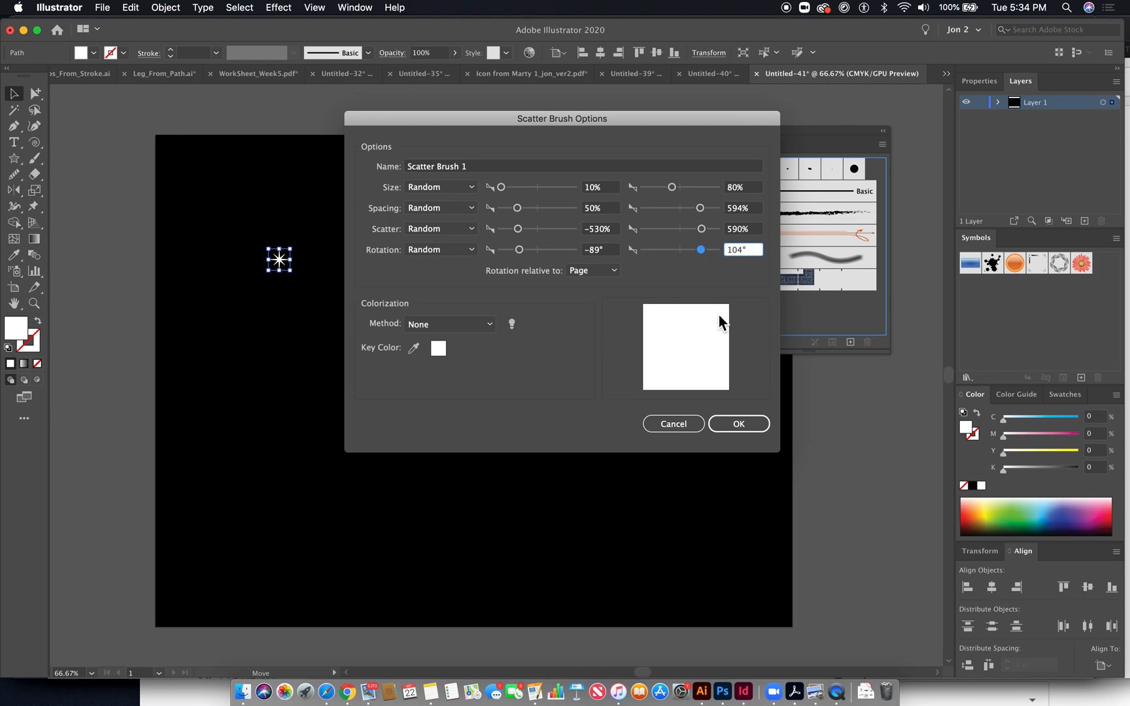
pyautogui.click(759, 423)
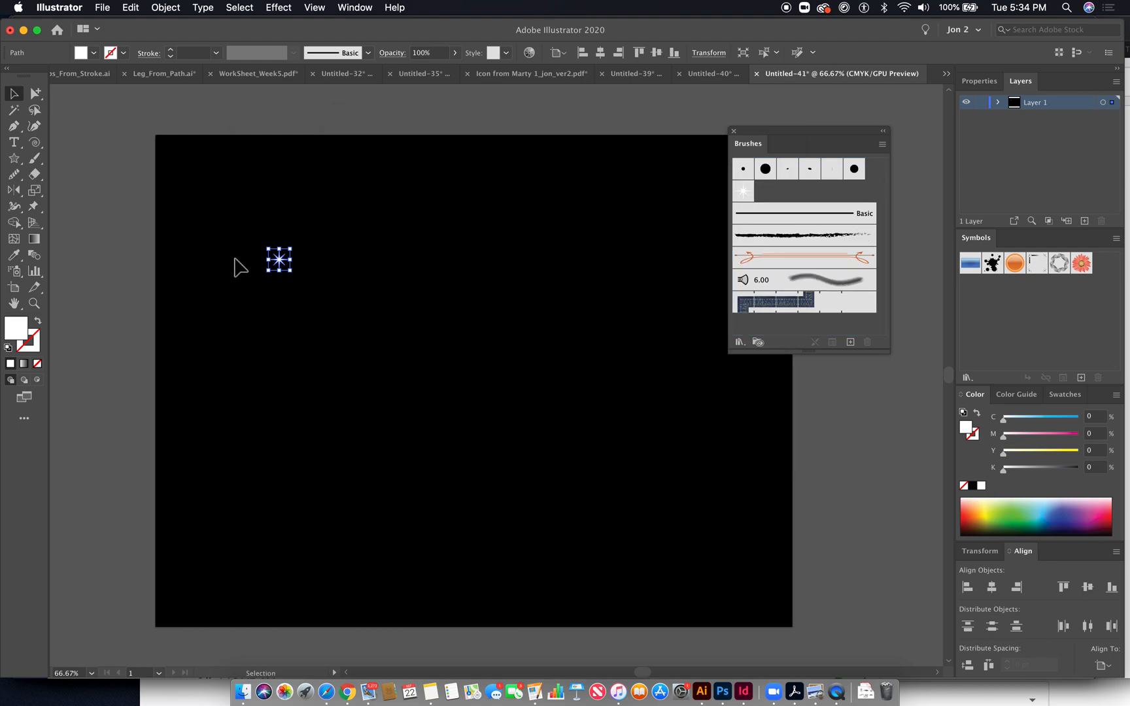
# - Delete the original star from the artboard
pyautogui.press('Delete')
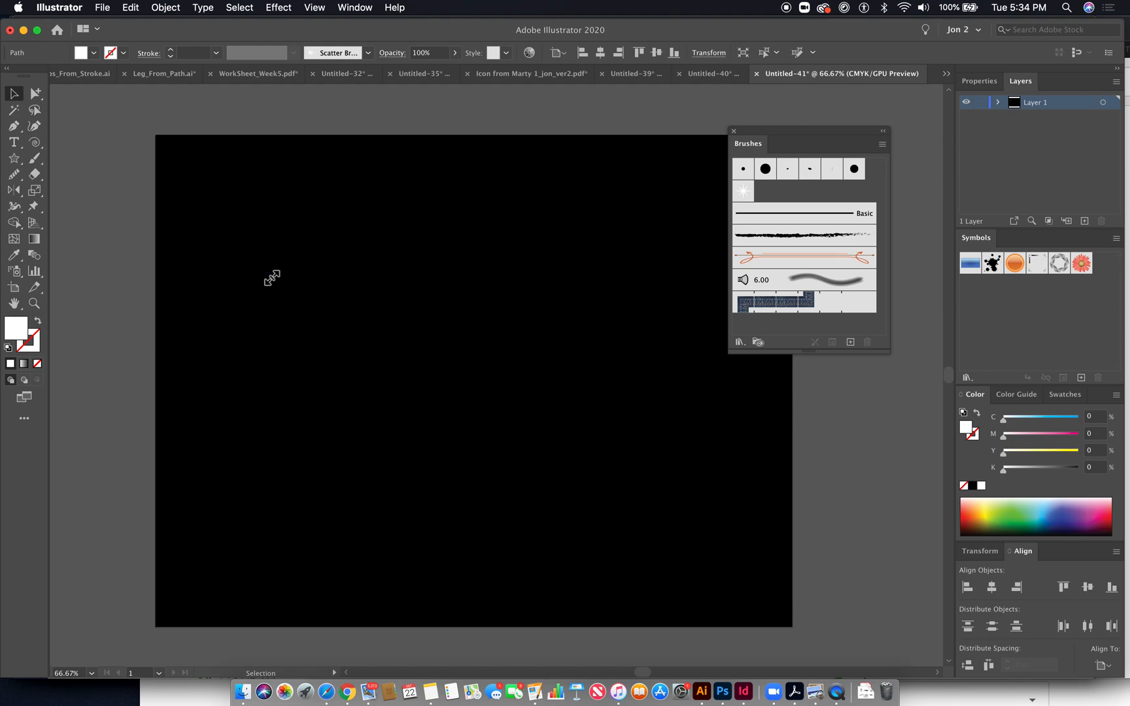
pyautogui.click(272, 278)
# - Place a copy of the scatter brush's star artwork on the artboard and delete that copy
pyautogui.moveTo(742, 191); pyautogui.dragTo(349, 257)
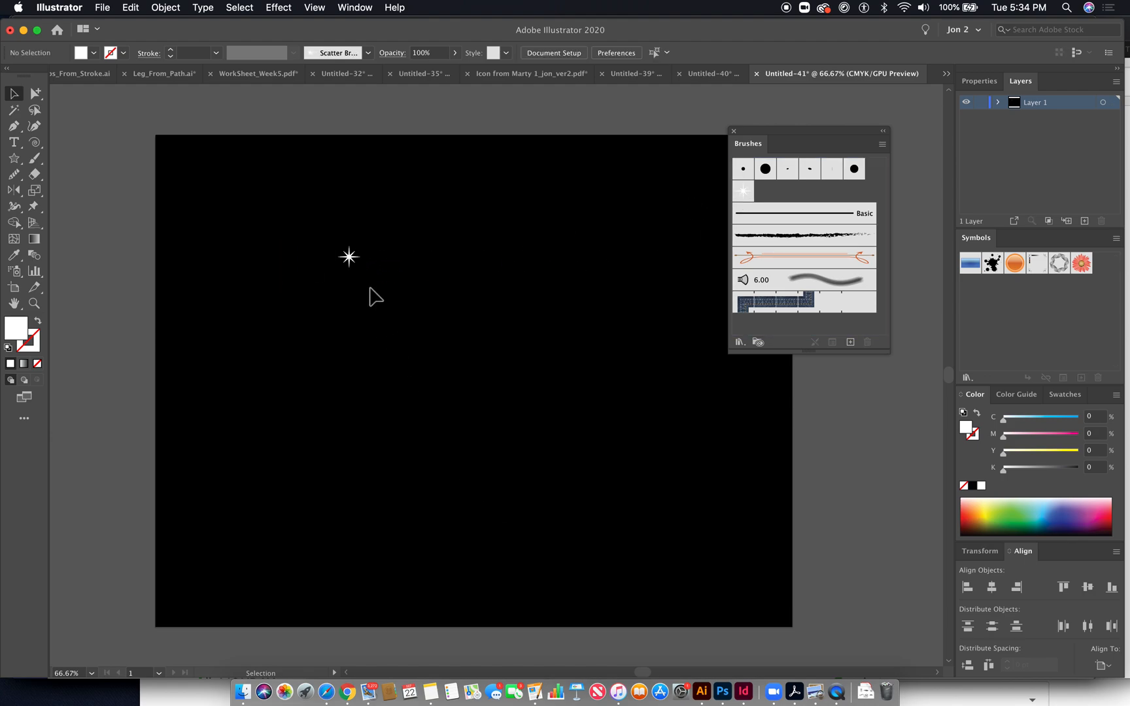
pyautogui.click(356, 269)
pyautogui.press('Delete')
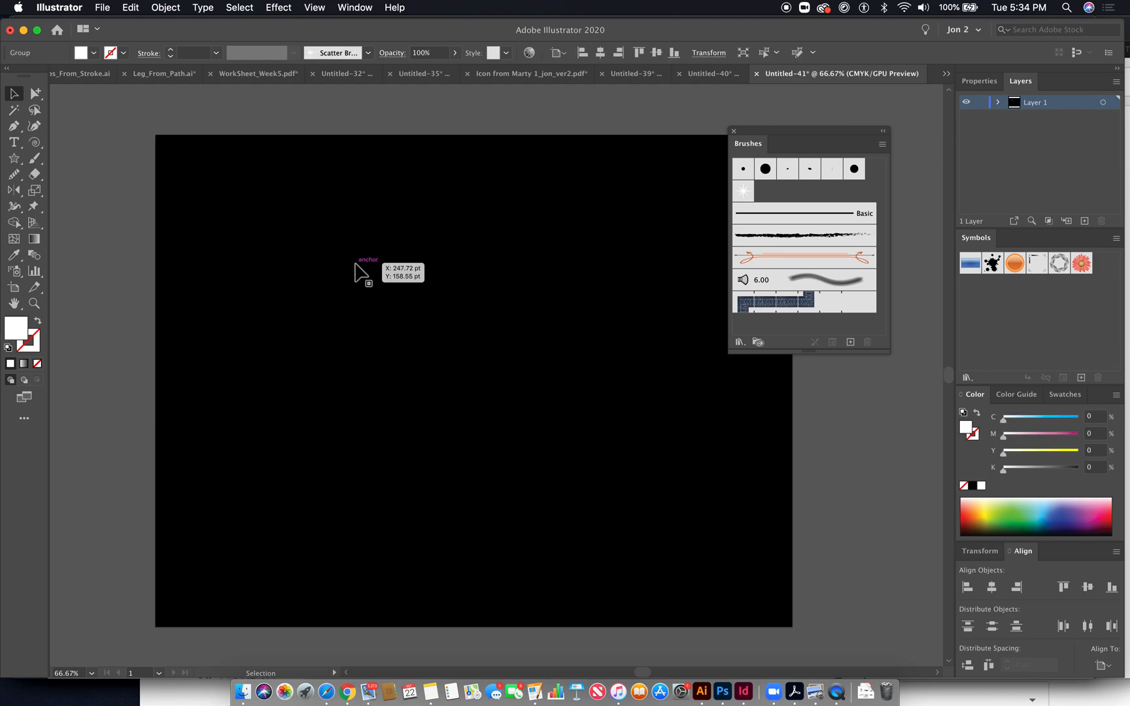
# - Paint looping Paintbrush strokes over the whole black background with the star scatter brush, using no fill and a white stroke
pyautogui.click(35, 158)
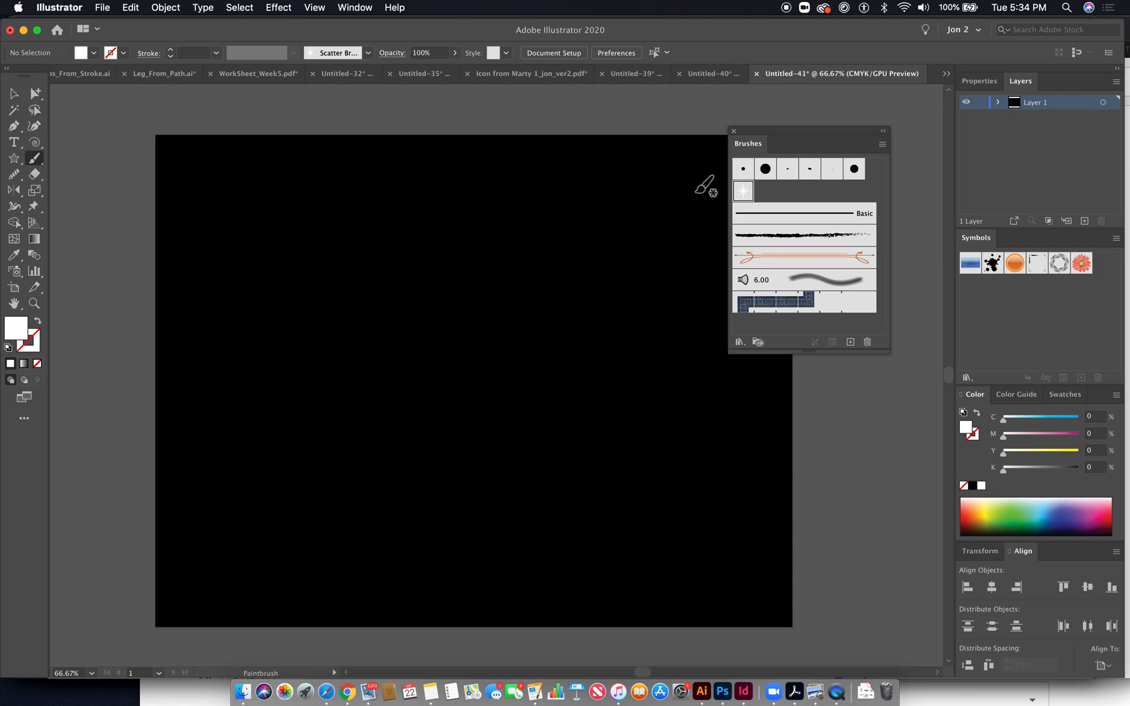
pyautogui.click(742, 190)
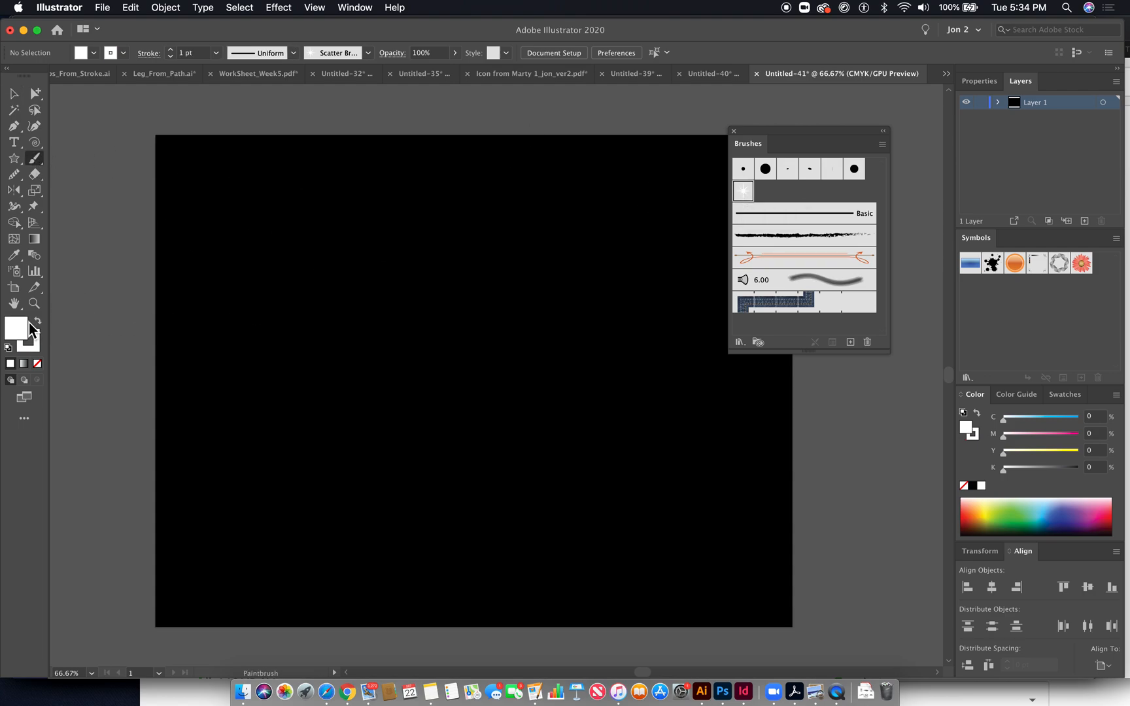
pyautogui.click(38, 364)
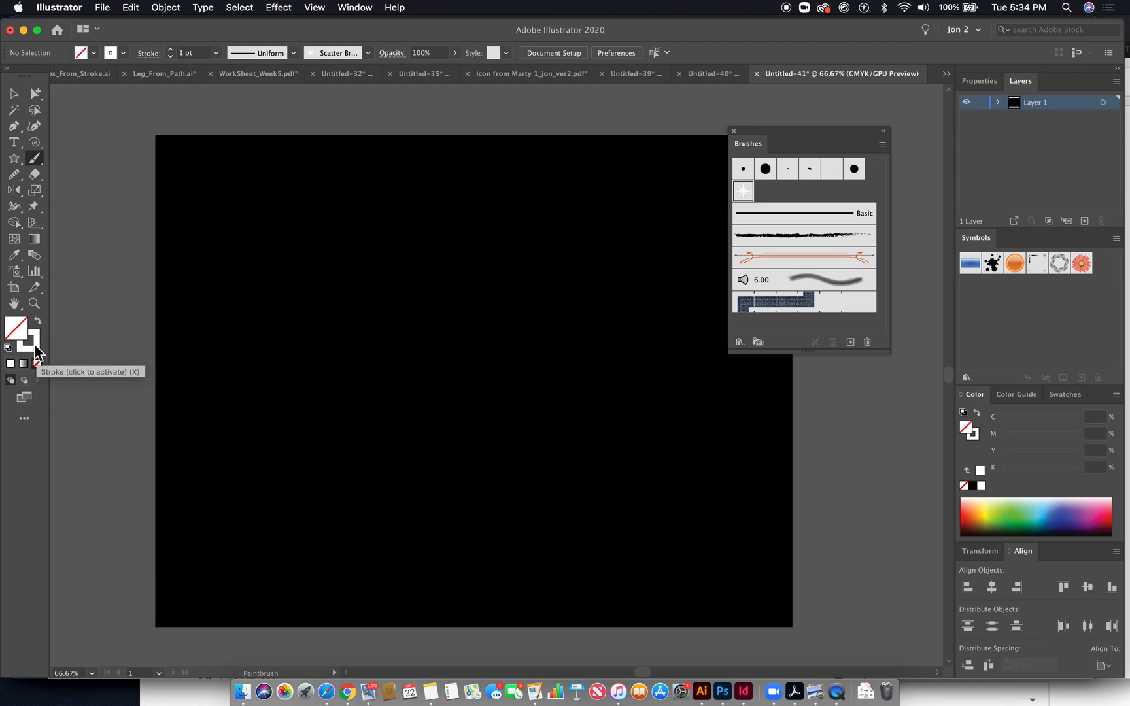
pyautogui.moveTo(195, 173)
pyautogui.mouseDown()
pyautogui.moveTo(164, 191)
pyautogui.moveTo(239, 188)
pyautogui.moveTo(233, 232)
pyautogui.moveTo(273, 130)
pyautogui.moveTo(487, 151)
pyautogui.moveTo(419, 259)
pyautogui.moveTo(250, 319)
pyautogui.moveTo(228, 285)
pyautogui.moveTo(261, 297)
pyautogui.moveTo(221, 413)
pyautogui.moveTo(197, 337)
pyautogui.moveTo(293, 192)
pyautogui.moveTo(464, 280)
pyautogui.moveTo(428, 360)
pyautogui.moveTo(322, 366)
pyautogui.moveTo(450, 292)
pyautogui.moveTo(602, 254)
pyautogui.moveTo(509, 248)
pyautogui.moveTo(407, 149)
pyautogui.moveTo(616, 109)
pyautogui.moveTo(654, 214)
pyautogui.moveTo(672, 230)
pyautogui.moveTo(650, 171)
pyautogui.moveTo(737, 162)
pyautogui.moveTo(767, 200)
pyautogui.moveTo(714, 256)
pyautogui.moveTo(691, 240)
pyautogui.moveTo(746, 299)
pyautogui.moveTo(641, 325)
pyautogui.moveTo(560, 289)
pyautogui.moveTo(582, 274)
pyautogui.moveTo(514, 325)
pyautogui.moveTo(442, 329)
pyautogui.moveTo(516, 346)
pyautogui.moveTo(515, 464)
pyautogui.moveTo(435, 405)
pyautogui.moveTo(379, 338)
pyautogui.moveTo(412, 402)
pyautogui.moveTo(298, 517)
pyautogui.moveTo(242, 341)
pyautogui.moveTo(297, 406)
pyautogui.moveTo(235, 504)
pyautogui.moveTo(260, 508)
pyautogui.moveTo(238, 515)
pyautogui.moveTo(223, 566)
pyautogui.moveTo(159, 537)
pyautogui.moveTo(205, 592)
pyautogui.moveTo(266, 623)
pyautogui.moveTo(260, 596)
pyautogui.moveTo(325, 594)
pyautogui.moveTo(246, 563)
pyautogui.moveTo(198, 409)
pyautogui.moveTo(233, 512)
pyautogui.moveTo(173, 467)
pyautogui.moveTo(447, 358)
pyautogui.moveTo(407, 506)
pyautogui.moveTo(306, 513)
pyautogui.moveTo(345, 361)
pyautogui.moveTo(400, 519)
pyautogui.moveTo(421, 510)
pyautogui.moveTo(399, 616)
pyautogui.moveTo(359, 557)
pyautogui.moveTo(384, 620)
pyautogui.moveTo(424, 555)
pyautogui.moveTo(499, 543)
pyautogui.moveTo(510, 595)
pyautogui.mouseUp()
pyautogui.moveTo(502, 444)
pyautogui.mouseDown()
pyautogui.moveTo(559, 649)
pyautogui.moveTo(582, 413)
pyautogui.moveTo(518, 370)
pyautogui.moveTo(676, 434)
pyautogui.moveTo(740, 342)
pyautogui.moveTo(719, 373)
pyautogui.moveTo(709, 507)
pyautogui.moveTo(617, 449)
pyautogui.moveTo(731, 625)
pyautogui.moveTo(707, 479)
pyautogui.moveTo(647, 596)
pyautogui.moveTo(644, 581)
pyautogui.moveTo(684, 515)
pyautogui.moveTo(657, 466)
pyautogui.moveTo(676, 535)
pyautogui.moveTo(682, 471)
pyautogui.moveTo(643, 464)
pyautogui.moveTo(676, 491)
pyautogui.moveTo(724, 504)
pyautogui.moveTo(702, 405)
pyautogui.moveTo(594, 256)
pyautogui.moveTo(533, 249)
pyautogui.moveTo(657, 288)
pyautogui.mouseUp()
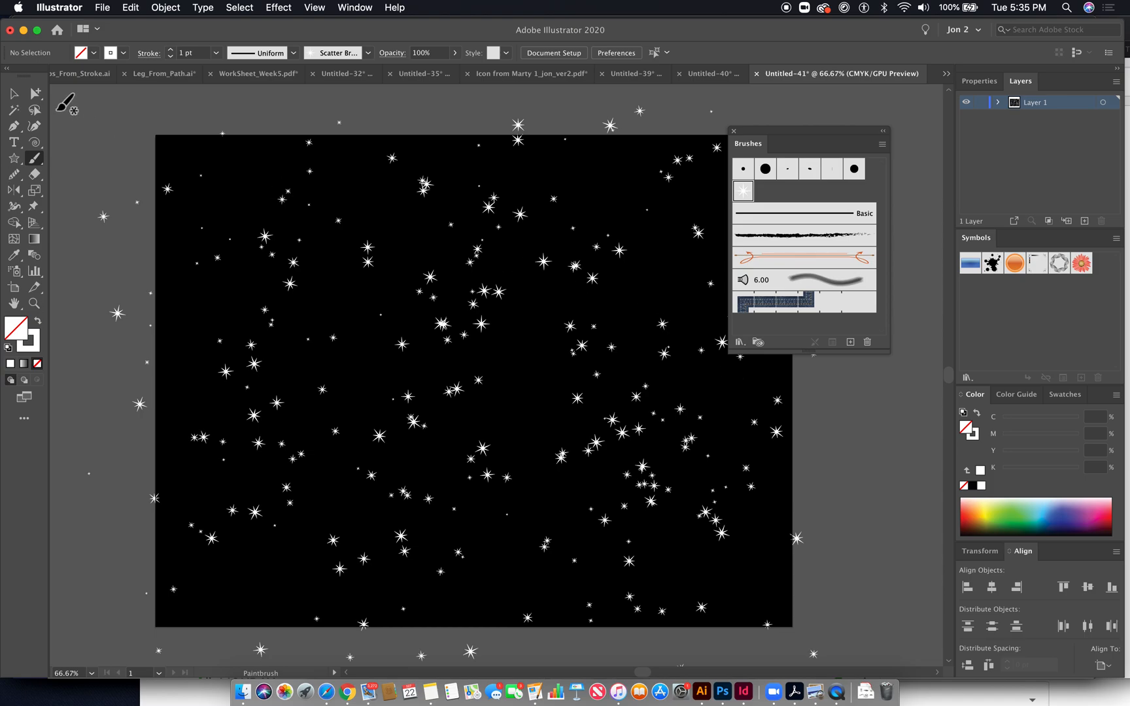
# - Examine the painted brush paths in outline view and return to the normal preview
pyautogui.click(36, 96)
pyautogui.press('super+y')
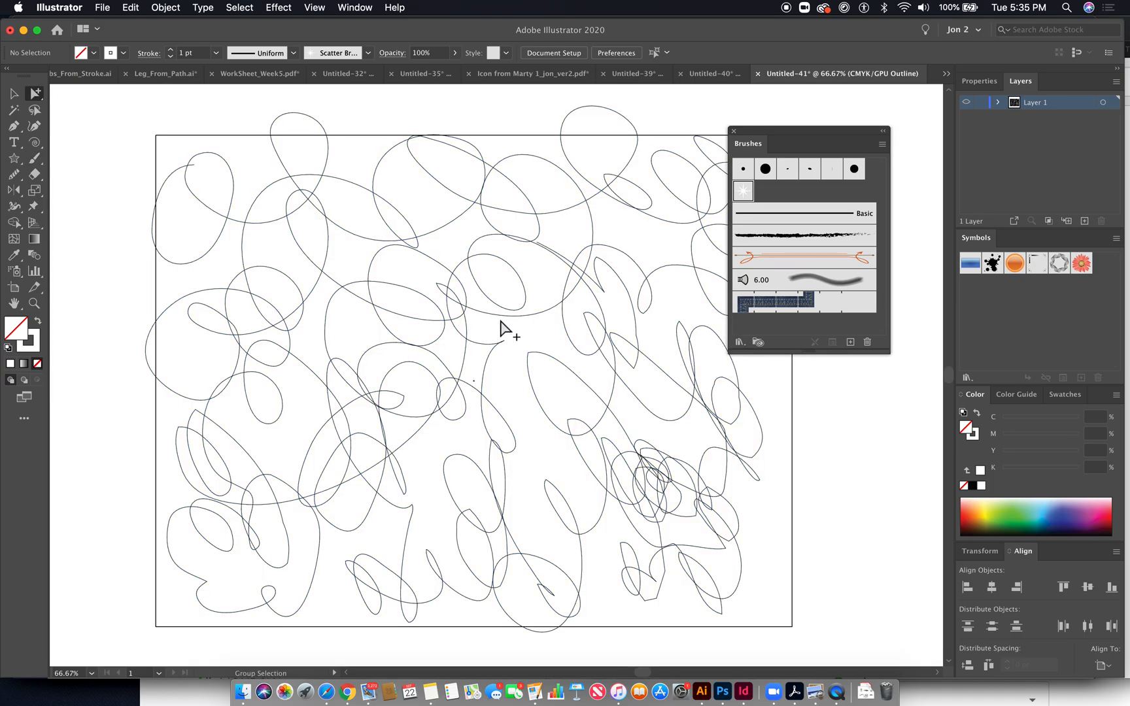
pyautogui.press('super+y')
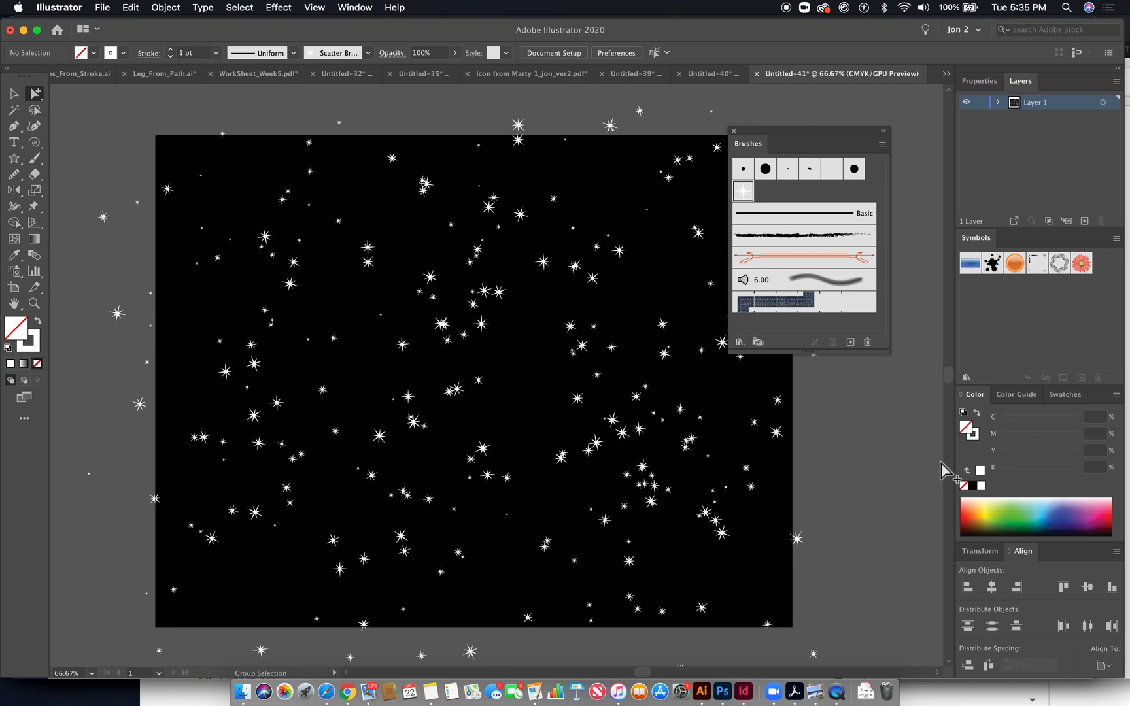
# - Place a copy of the black background rectangle in front of all the star strokes
pyautogui.press('super+minus')
pyautogui.press('super+minus')
pyautogui.moveTo(742, 508); pyautogui.dragTo(648, 486)
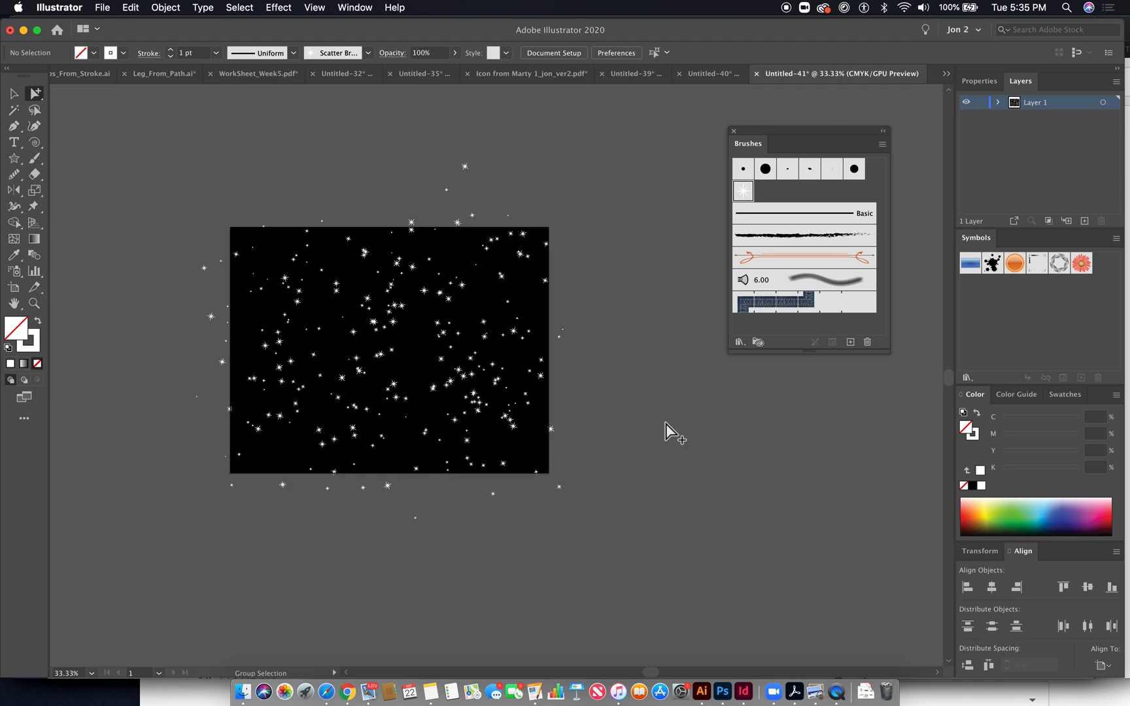
pyautogui.press('super+a')
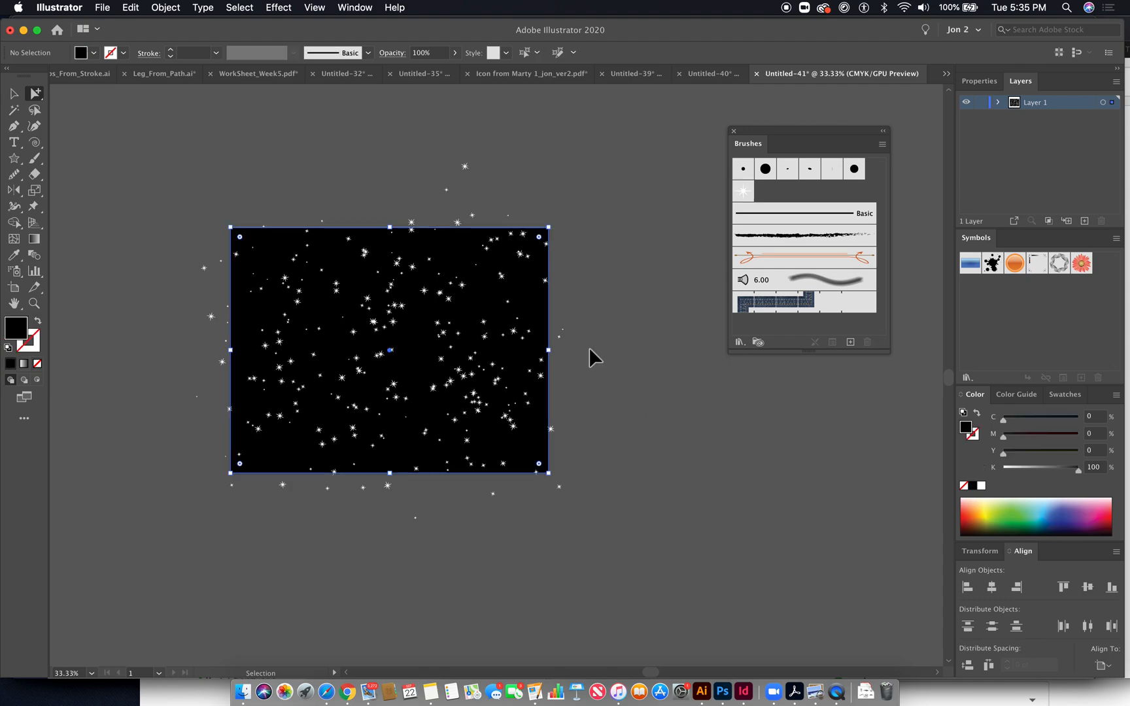
pyautogui.click(173, 9)
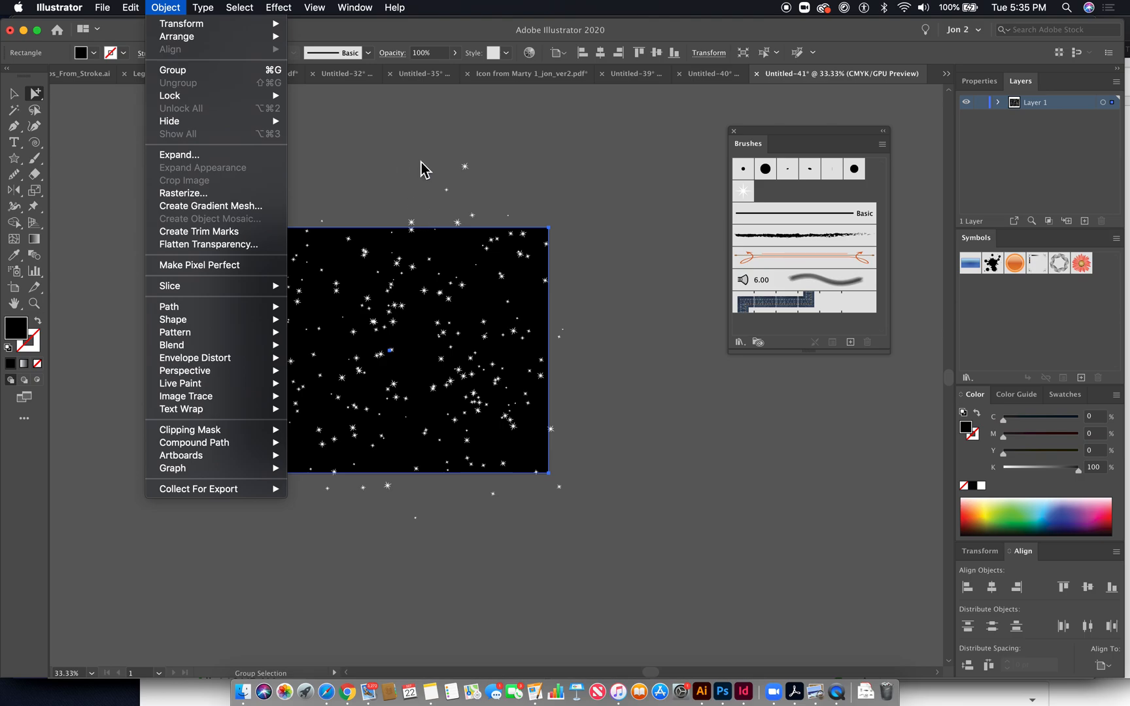
pyautogui.click(620, 242)
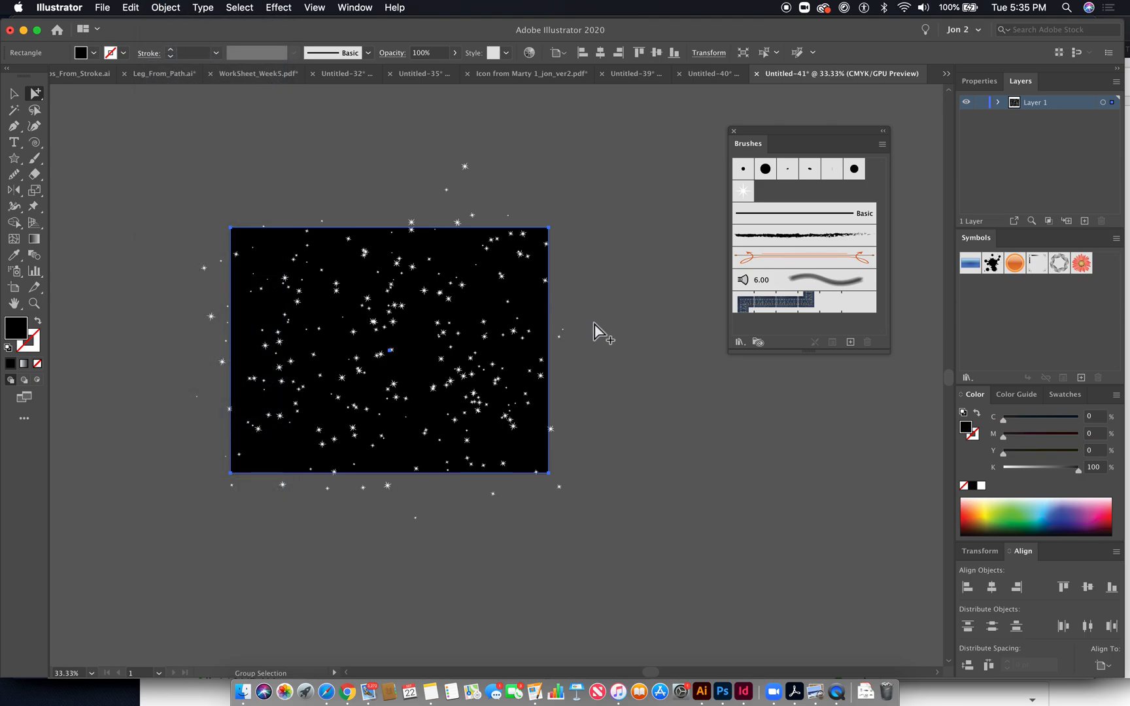
pyautogui.keyDown('super'); pyautogui.click(548, 314); pyautogui.keyUp('super')
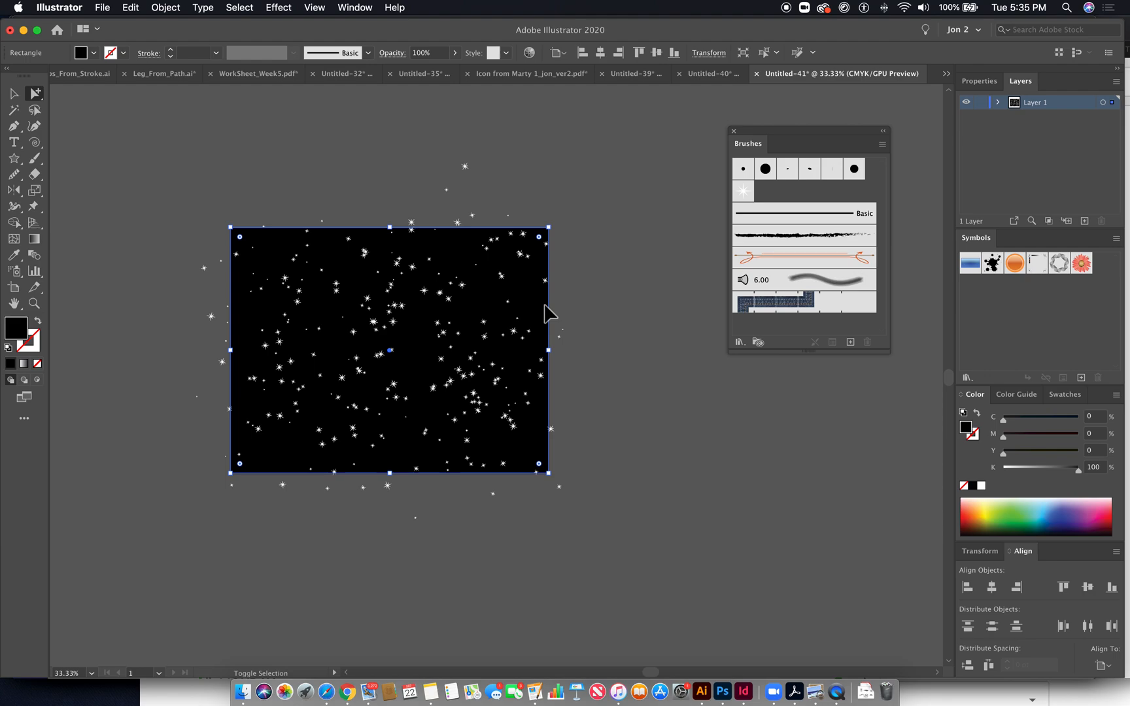
pyautogui.press('super+shift+bracketright')
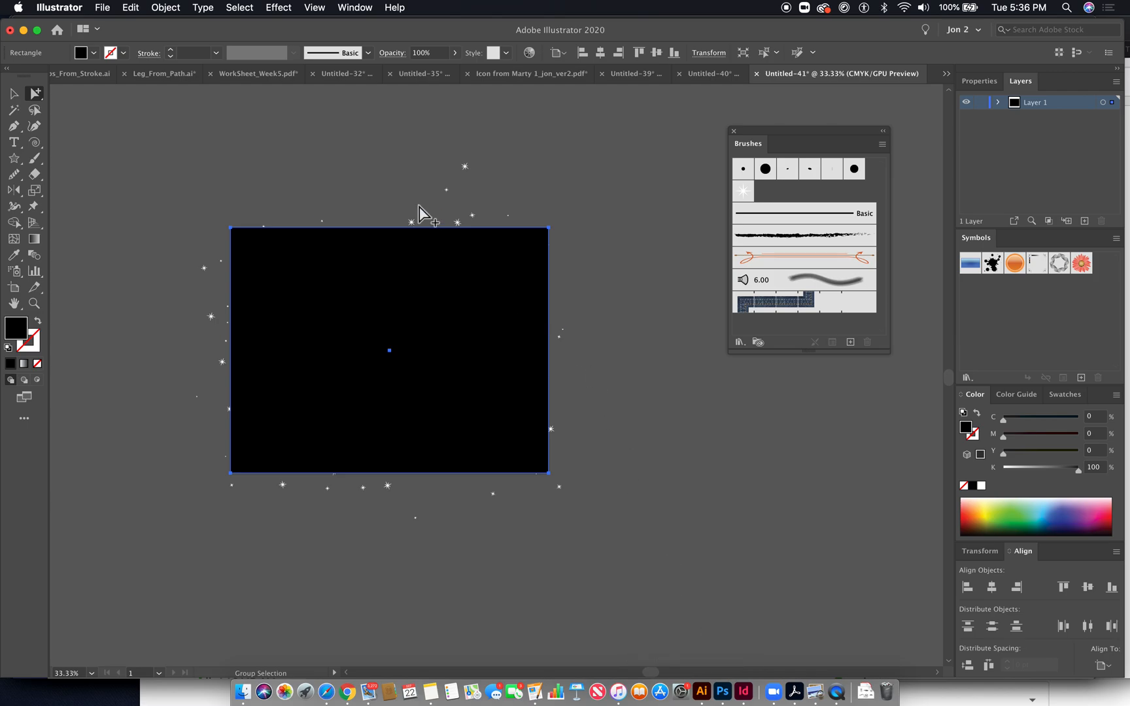
# - Add the star brush strokes to the selected front rectangle and make a clipping mask that trims the stars to its edges
pyautogui.click(452, 213)
pyautogui.keyDown('shift'); pyautogui.click(451, 212); pyautogui.keyUp('shift')
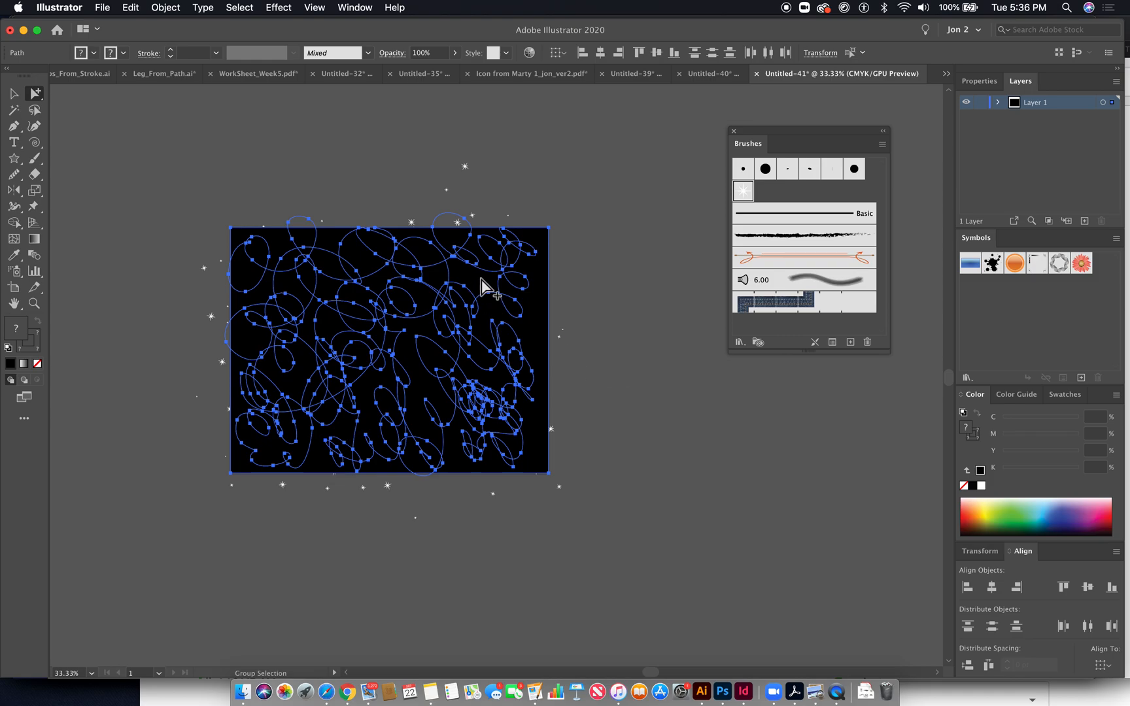
pyautogui.press('super')
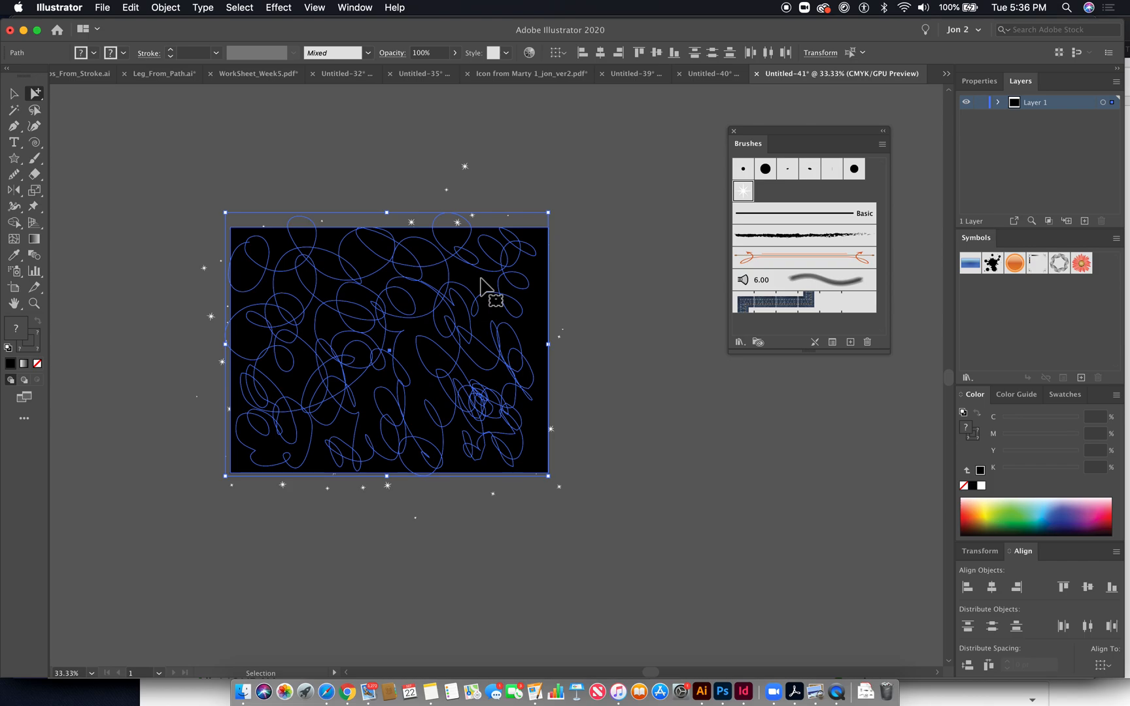
pyautogui.press('super+7')
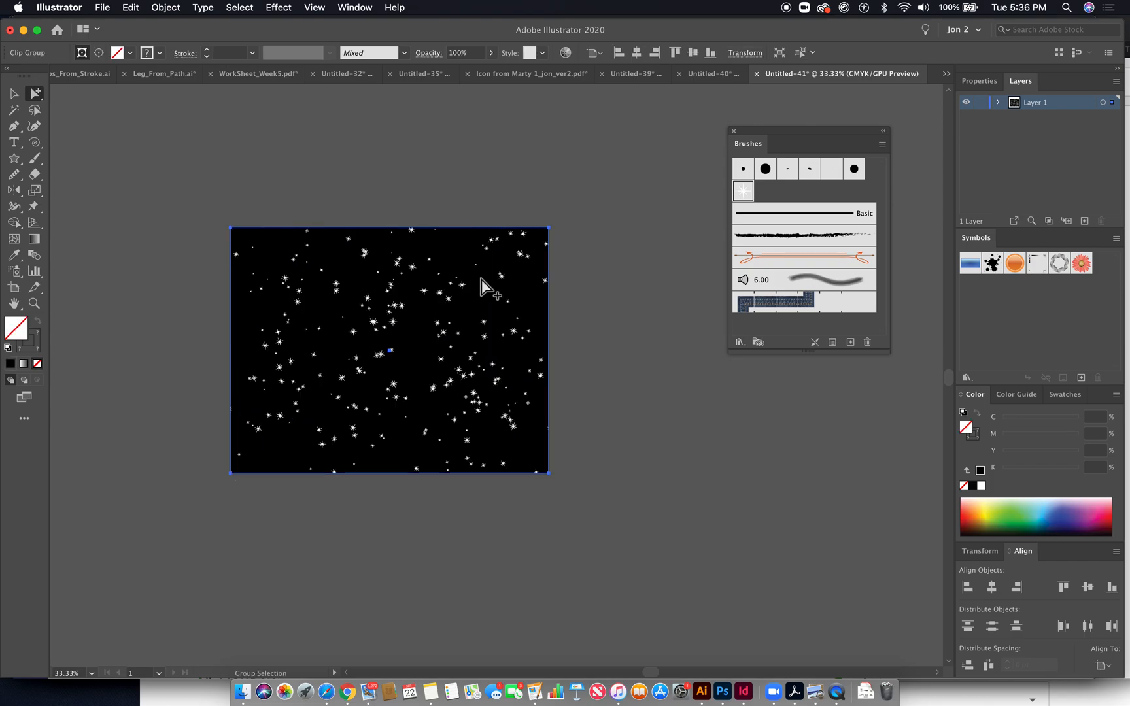
pyautogui.click(173, 12)
pyautogui.moveTo(210, 432)
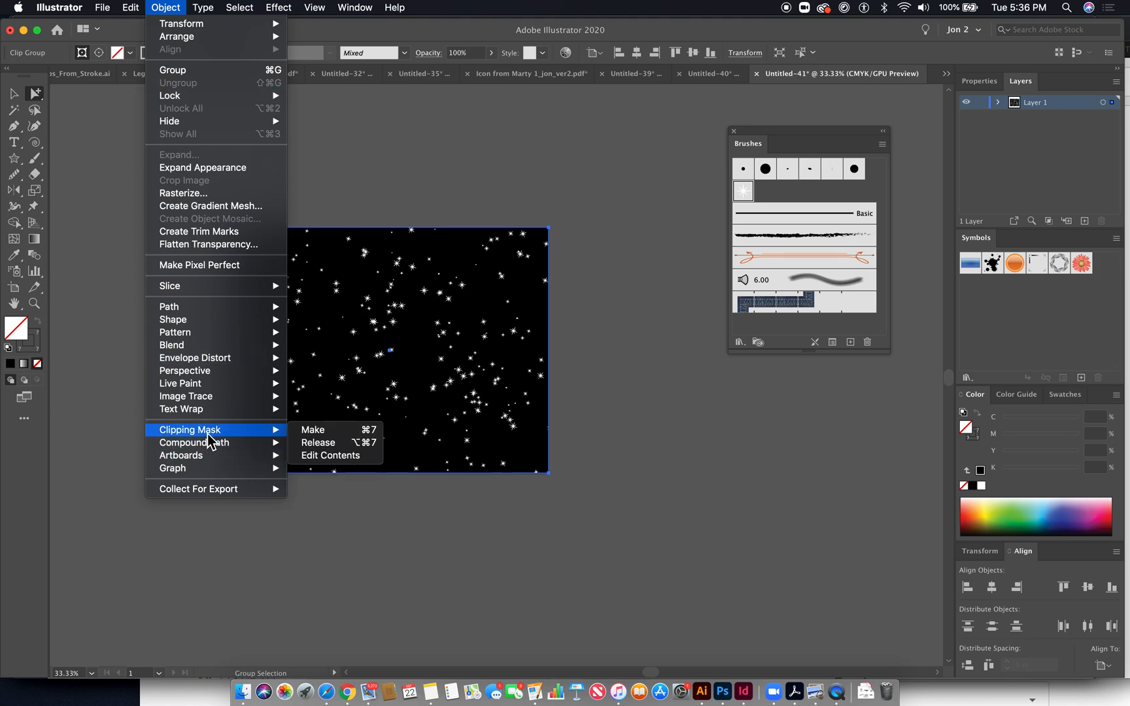
pyautogui.click(340, 435)
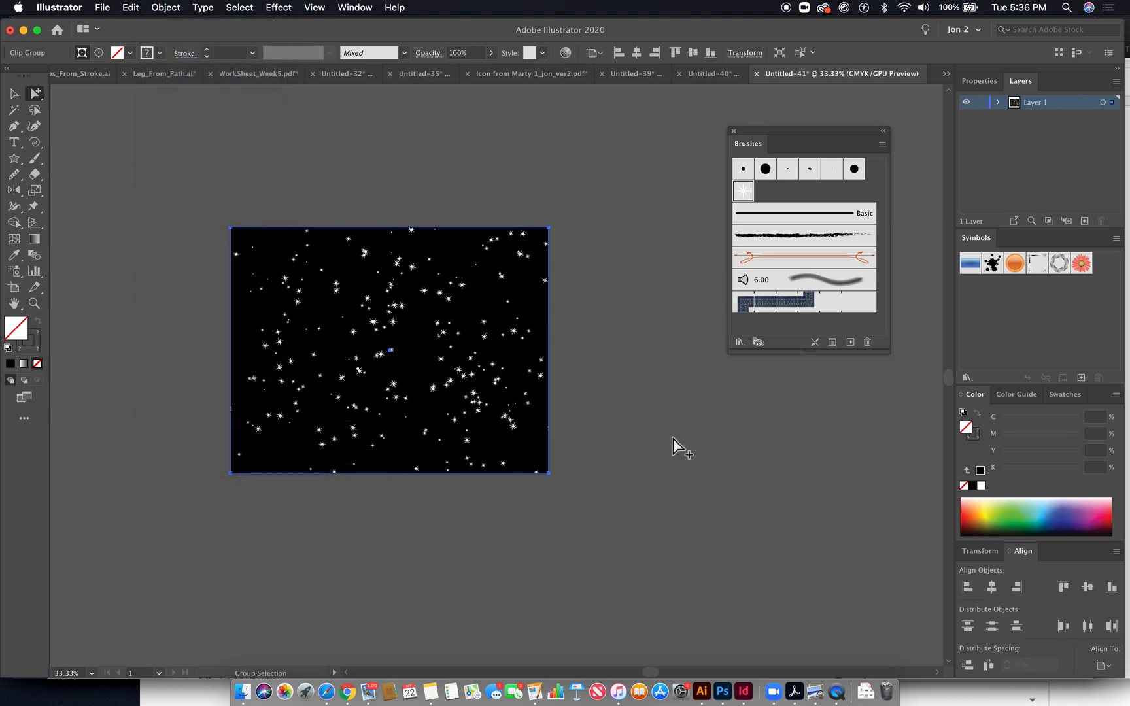